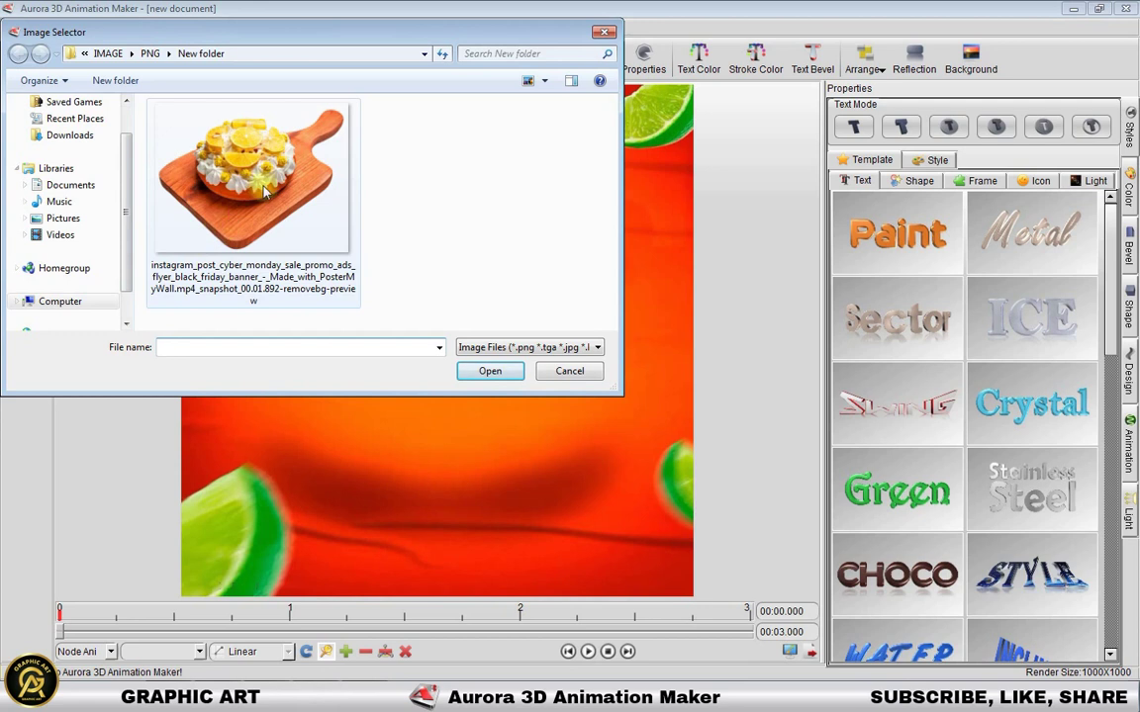
# Insert the lemon cake on cutting board PNG, enlarge it and position it over the shadow in the poster's centre.
pyautogui.doubleClick(265, 191)
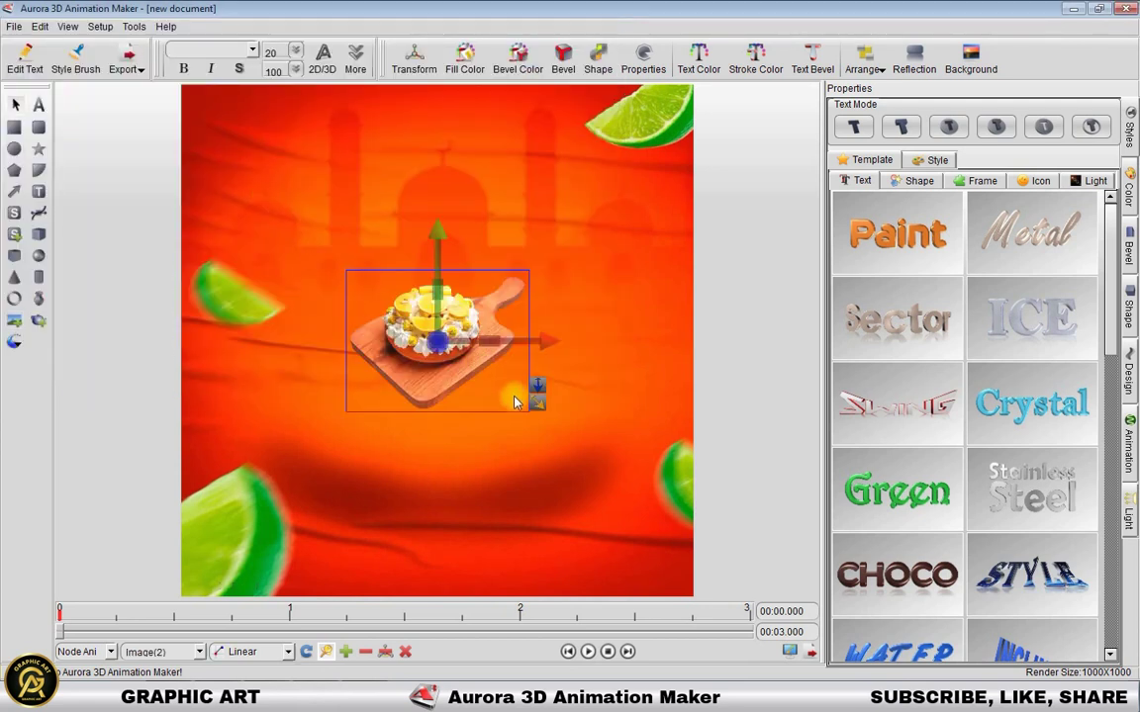
pyautogui.moveTo(545, 413); pyautogui.dragTo(615, 481)
pyautogui.moveTo(420, 400); pyautogui.dragTo(440, 438)
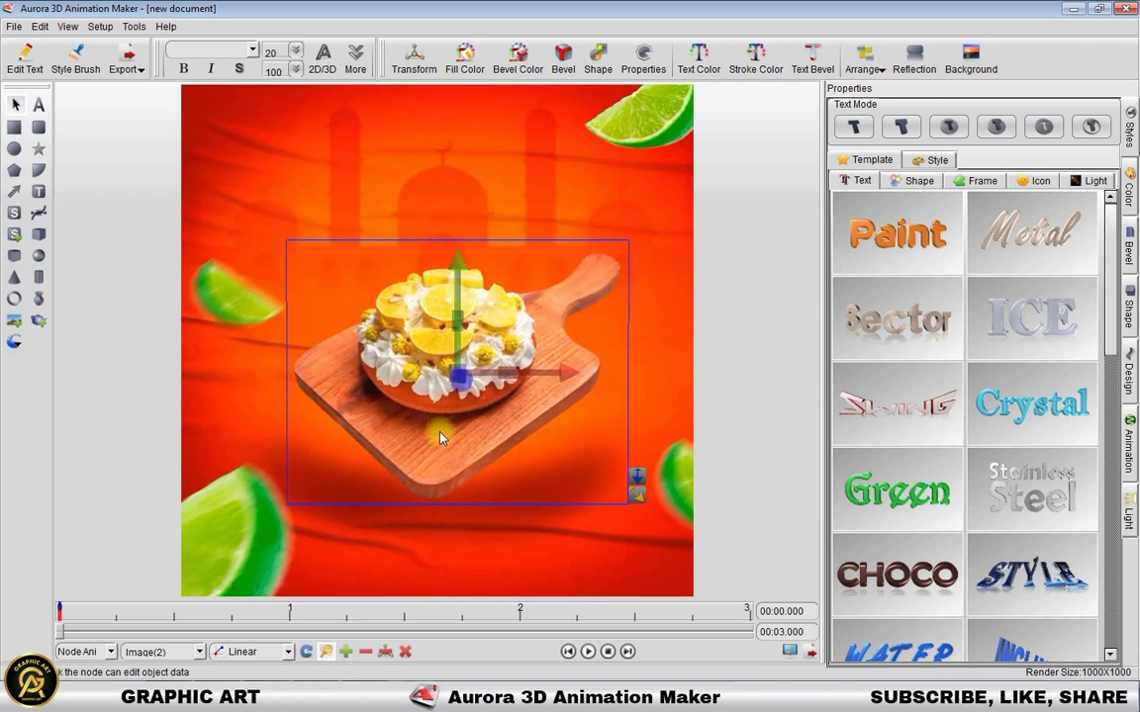
pyautogui.moveTo(638, 499); pyautogui.dragTo(643, 503)
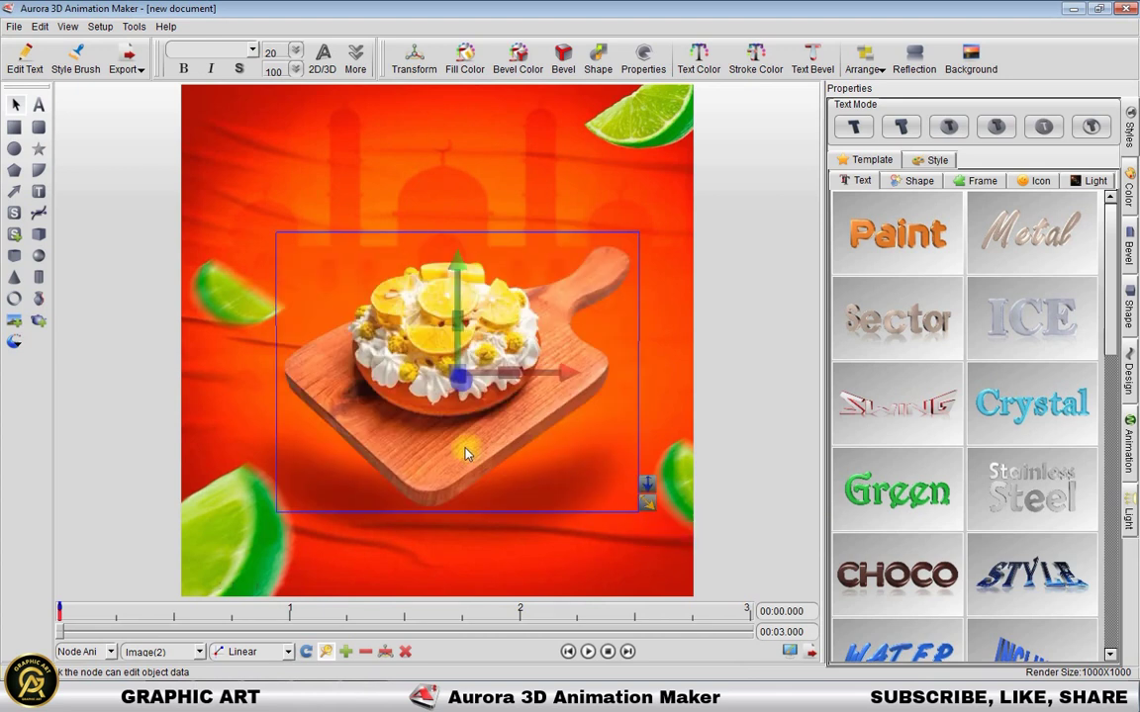
pyautogui.click(667, 378)
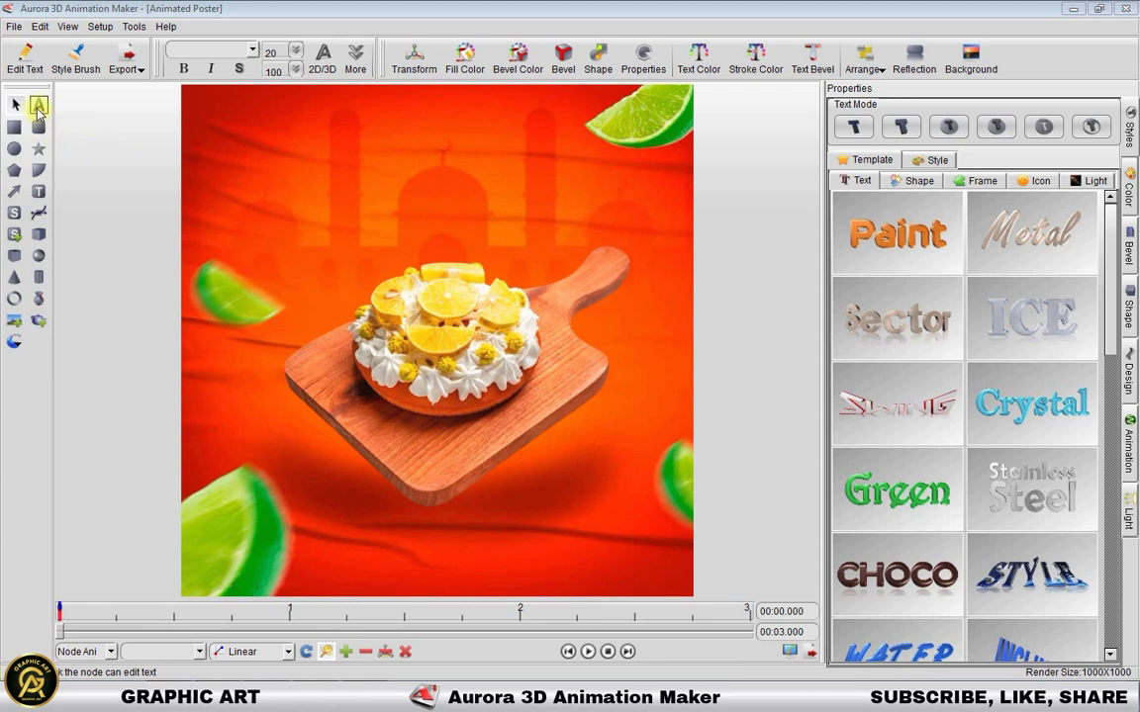
# Add a text object above the cake and change its wording to LEMON.
pyautogui.click(38, 107)
pyautogui.click(38, 104)
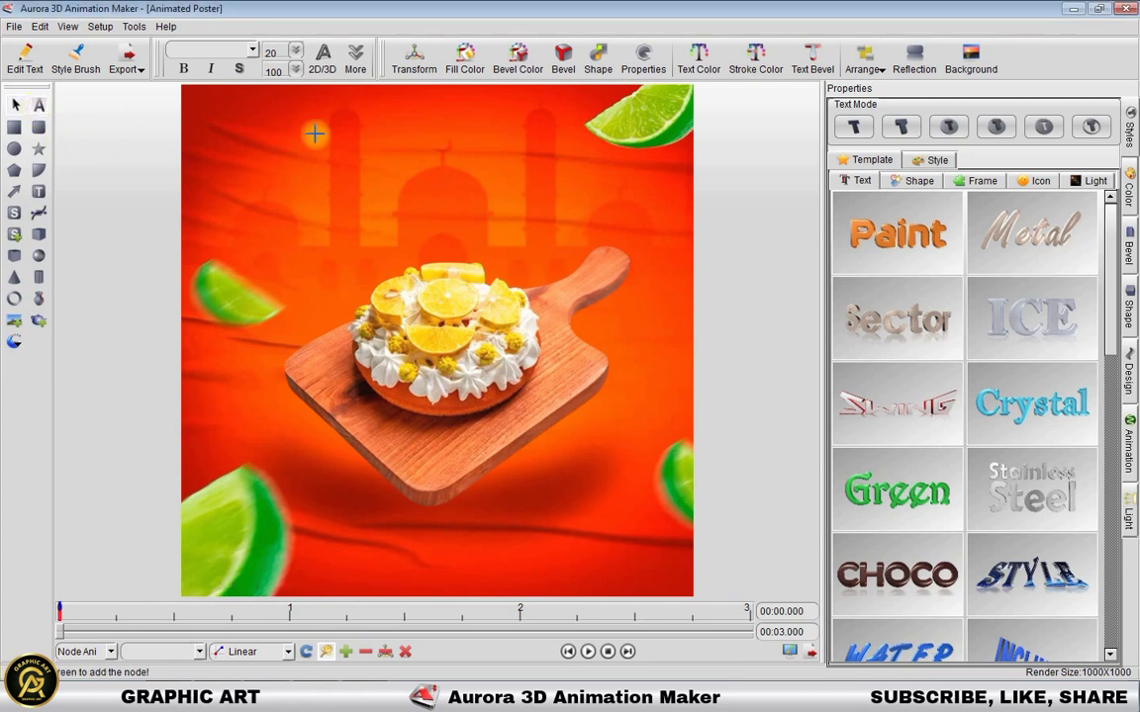
pyautogui.click(437, 206)
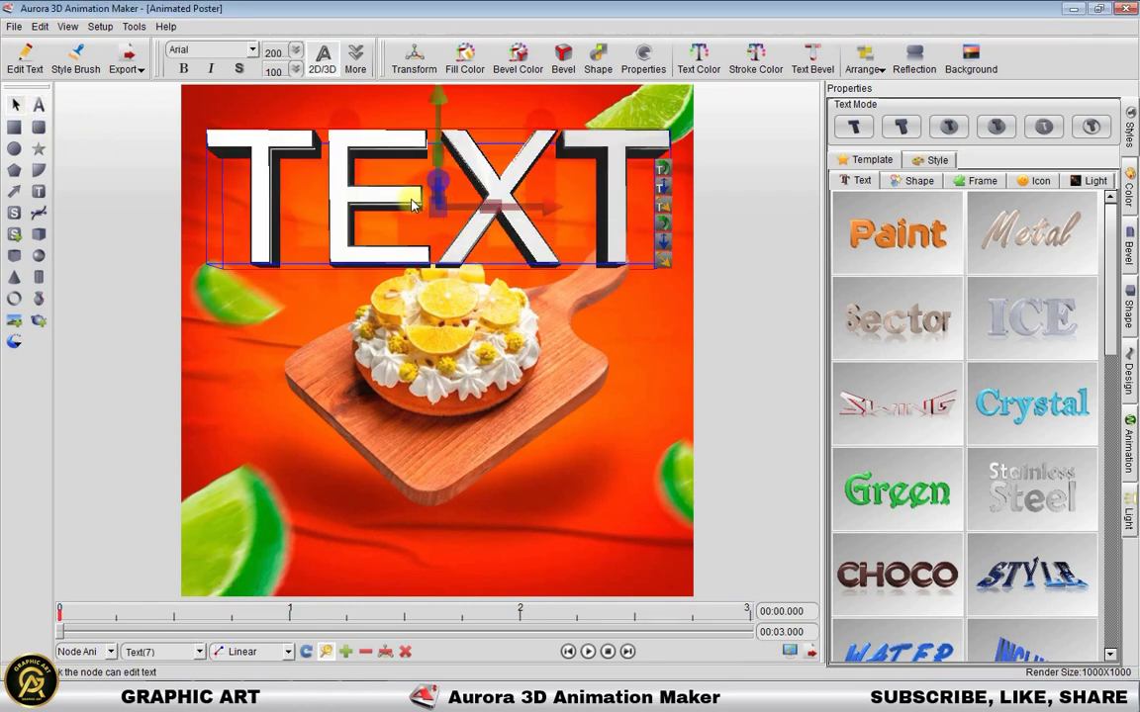
pyautogui.doubleClick(411, 199)
pyautogui.doubleClick(412, 200)
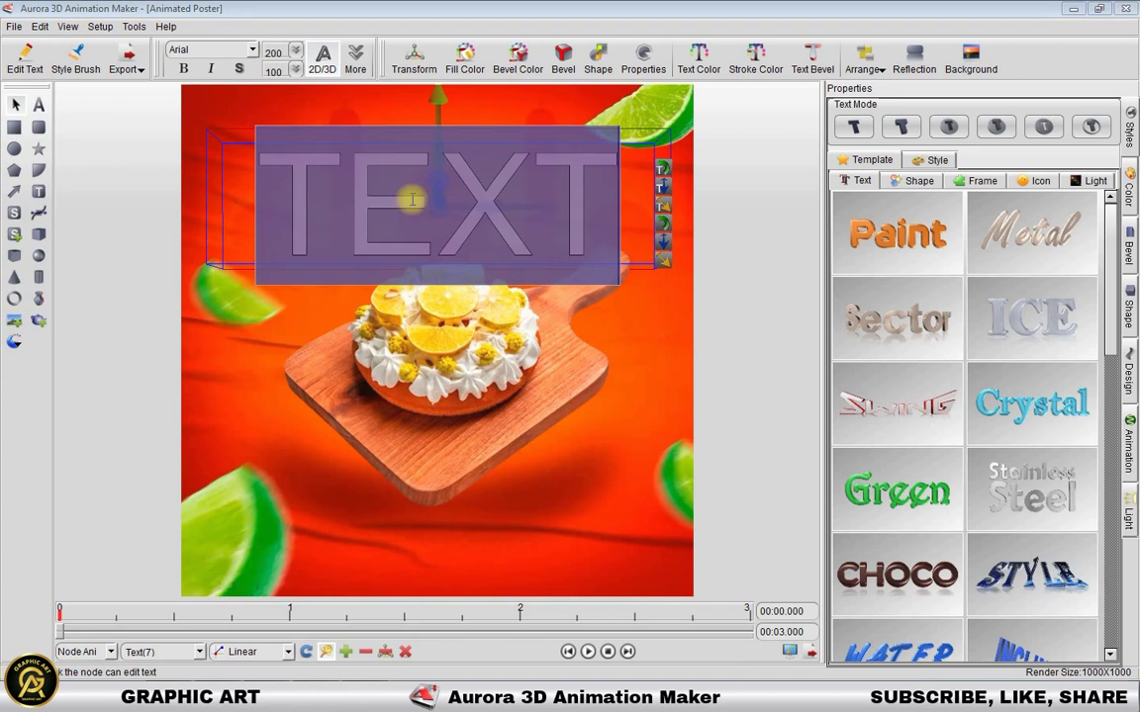
pyautogui.write('LEMO')
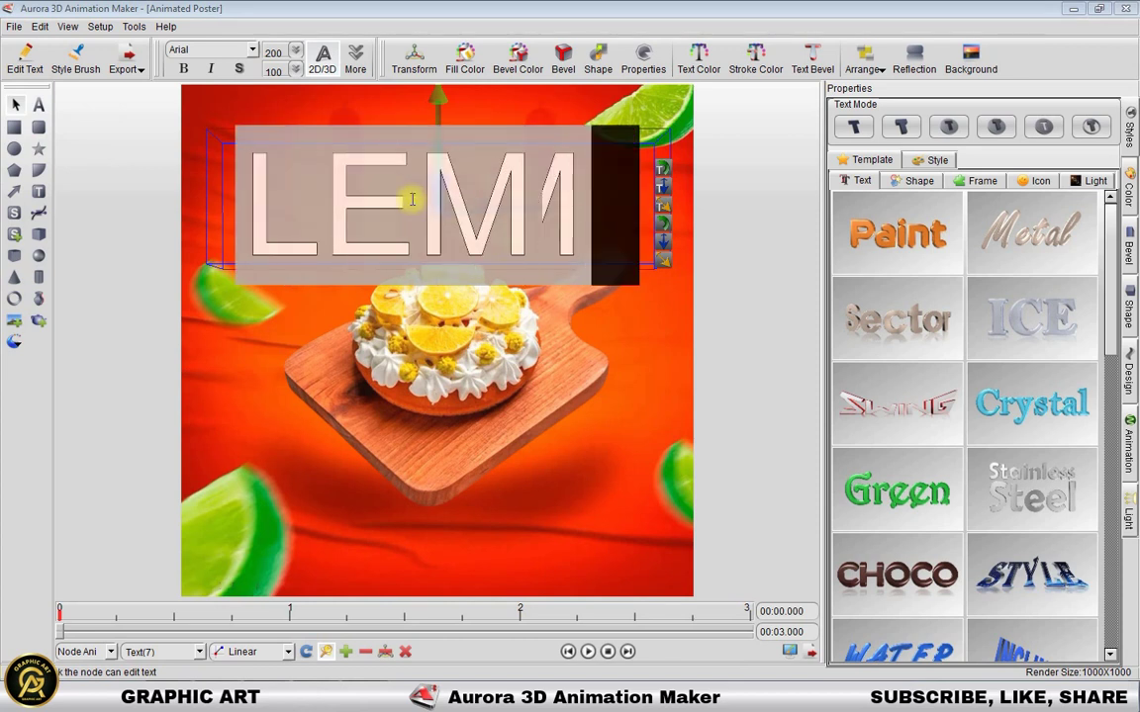
pyautogui.write('N')
pyautogui.click(411, 202)
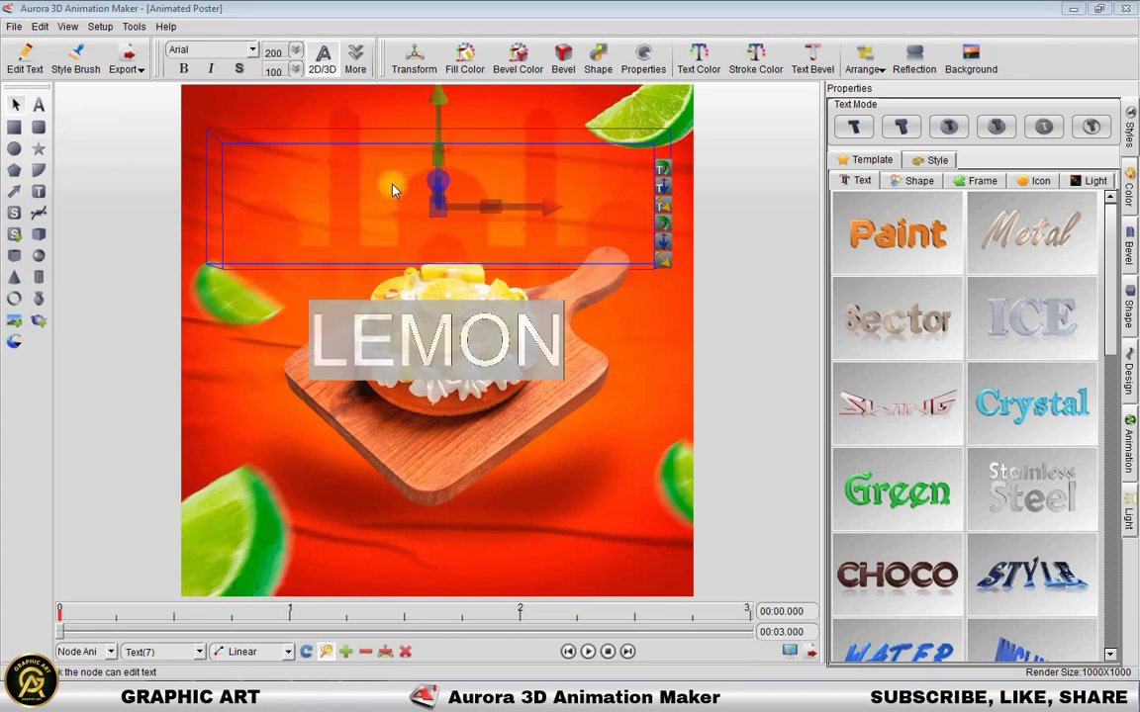
# Set the LEMON text's font to Archivo Black and its size to 50.
pyautogui.click(253, 49)
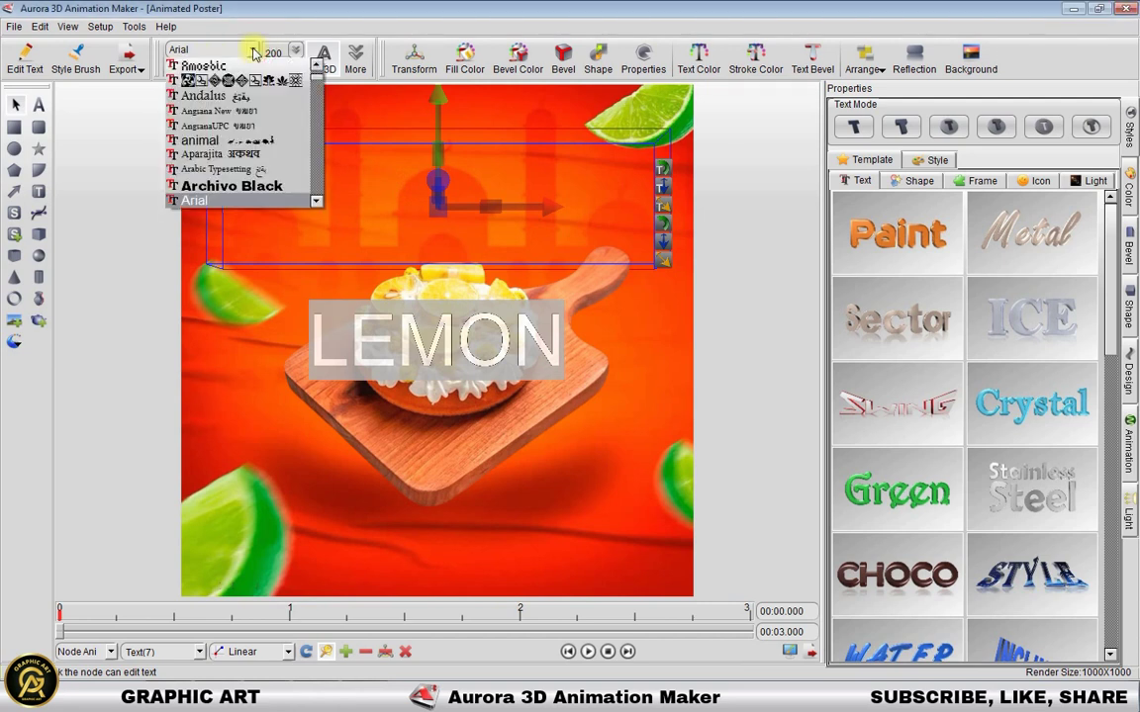
pyautogui.click(281, 188)
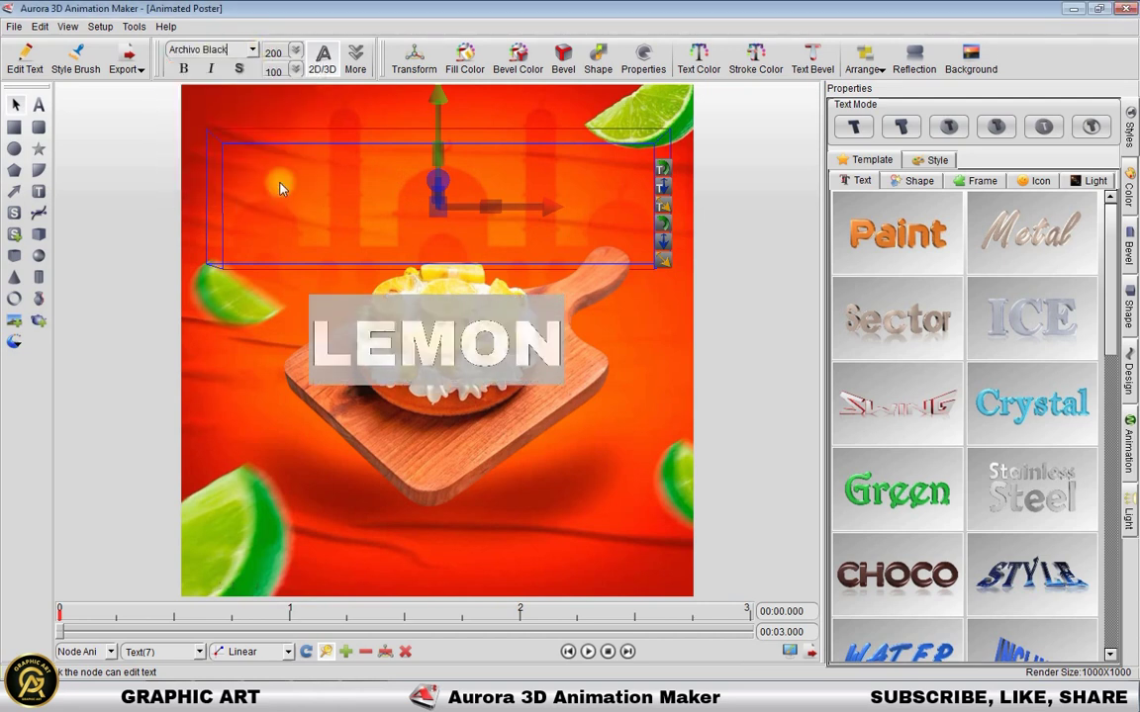
pyautogui.moveTo(278, 55); pyautogui.dragTo(263, 56)
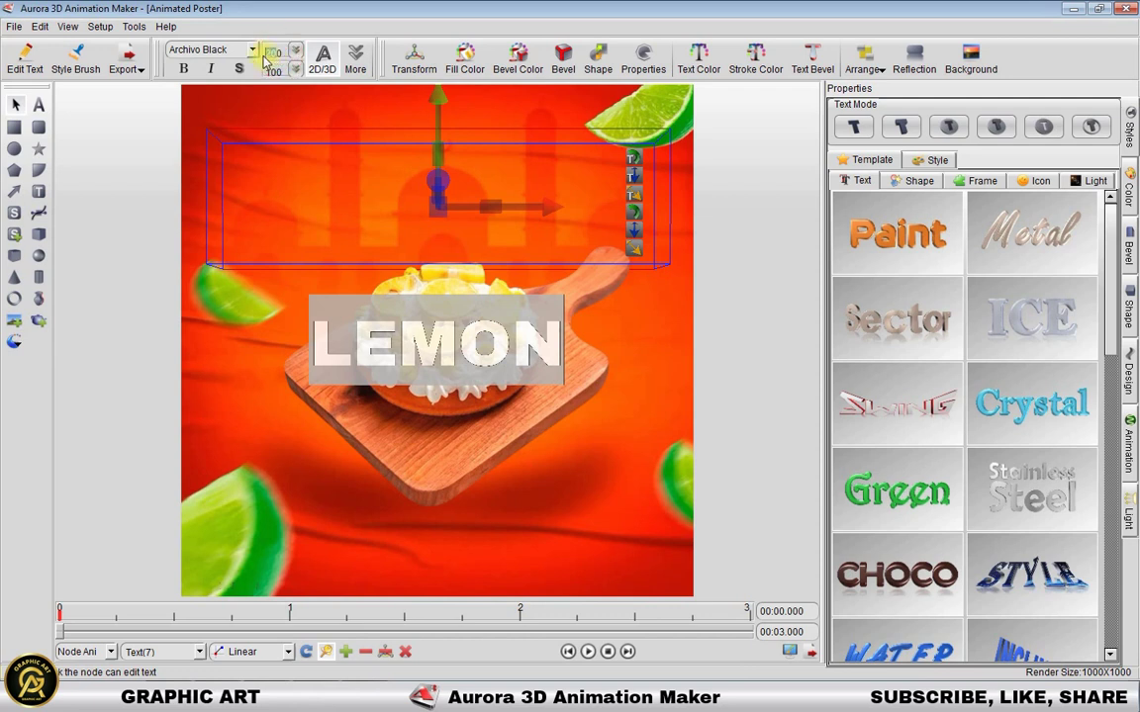
pyautogui.write('80')
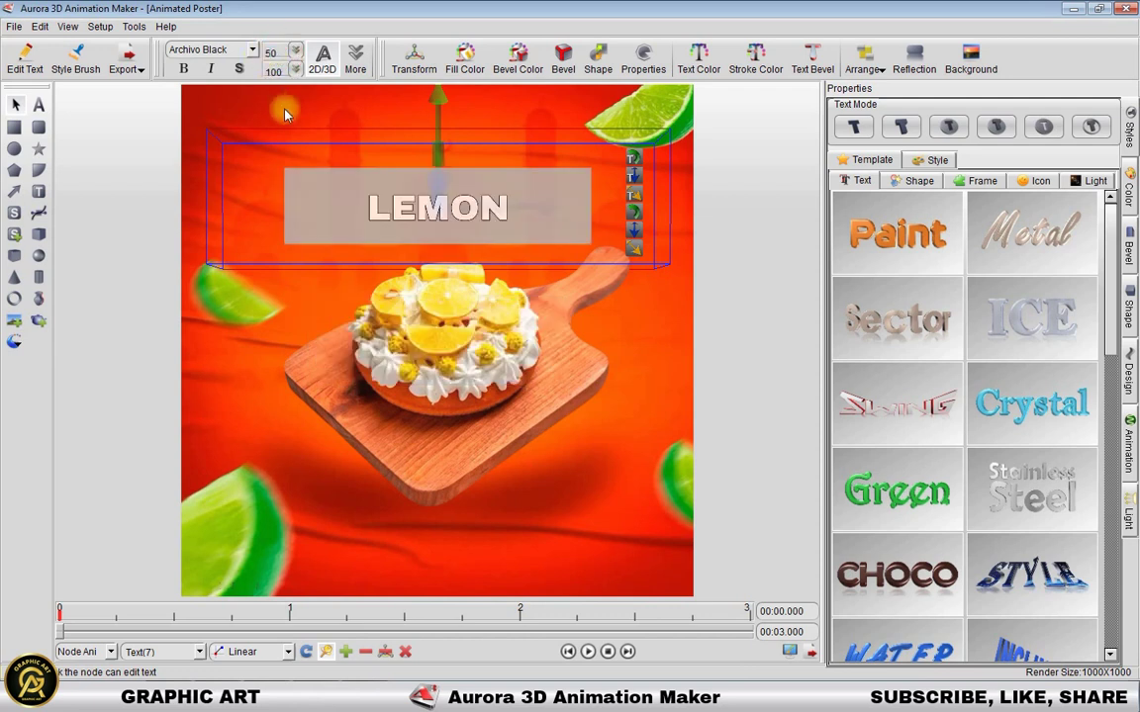
pyautogui.click(284, 115)
pyautogui.click(444, 208)
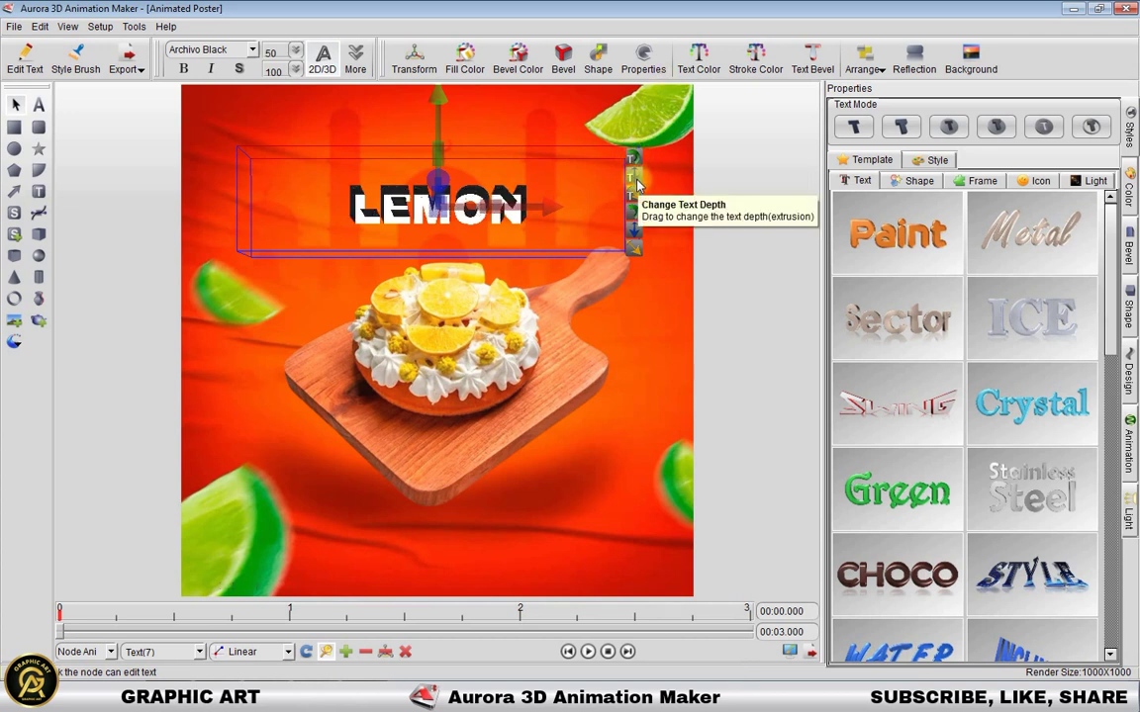
# Flatten the LEMON text's extrusion depth and reduce its frame height to fit the letters.
pyautogui.moveTo(636, 184); pyautogui.dragTo(678, 91)
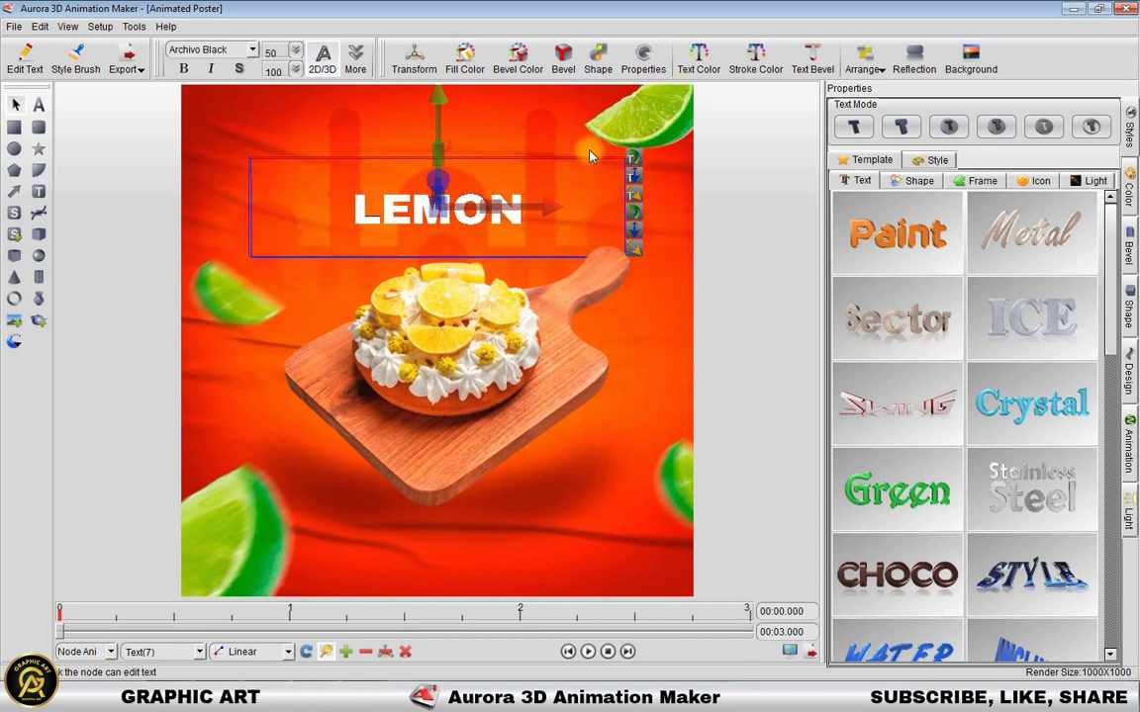
pyautogui.moveTo(639, 258); pyautogui.dragTo(638, 233)
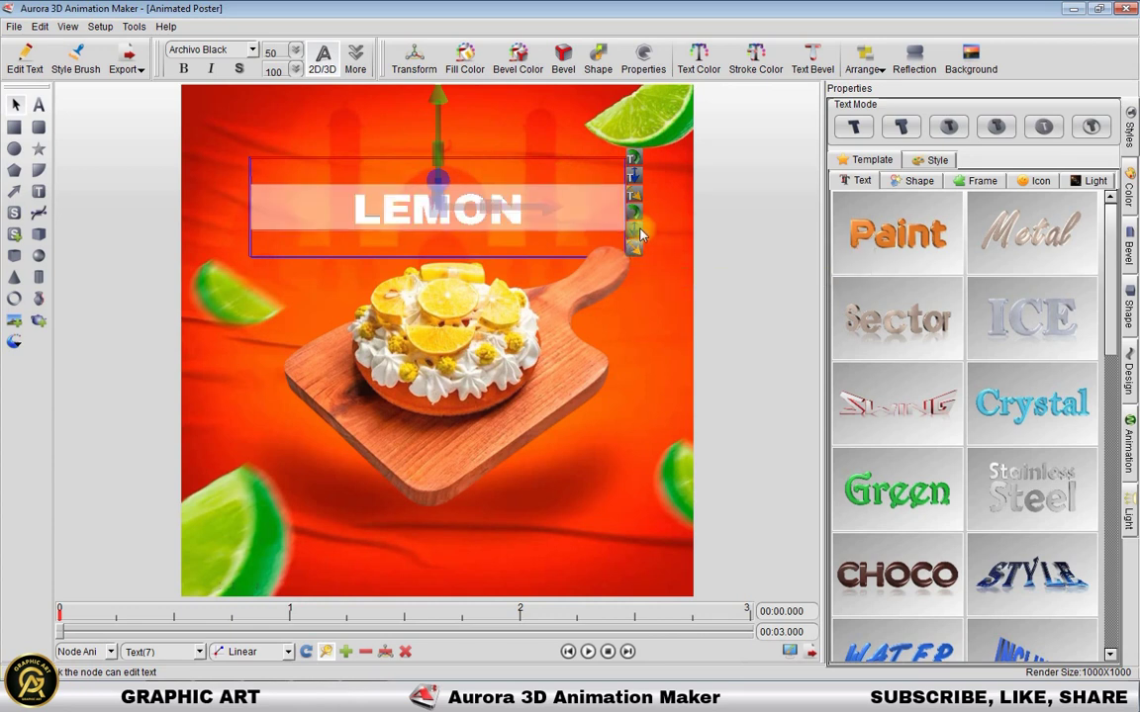
# Enlarge the LEMON text to a font size of about 77 and move it up near the poster's top edge.
pyautogui.moveTo(638, 189); pyautogui.dragTo(682, 189)
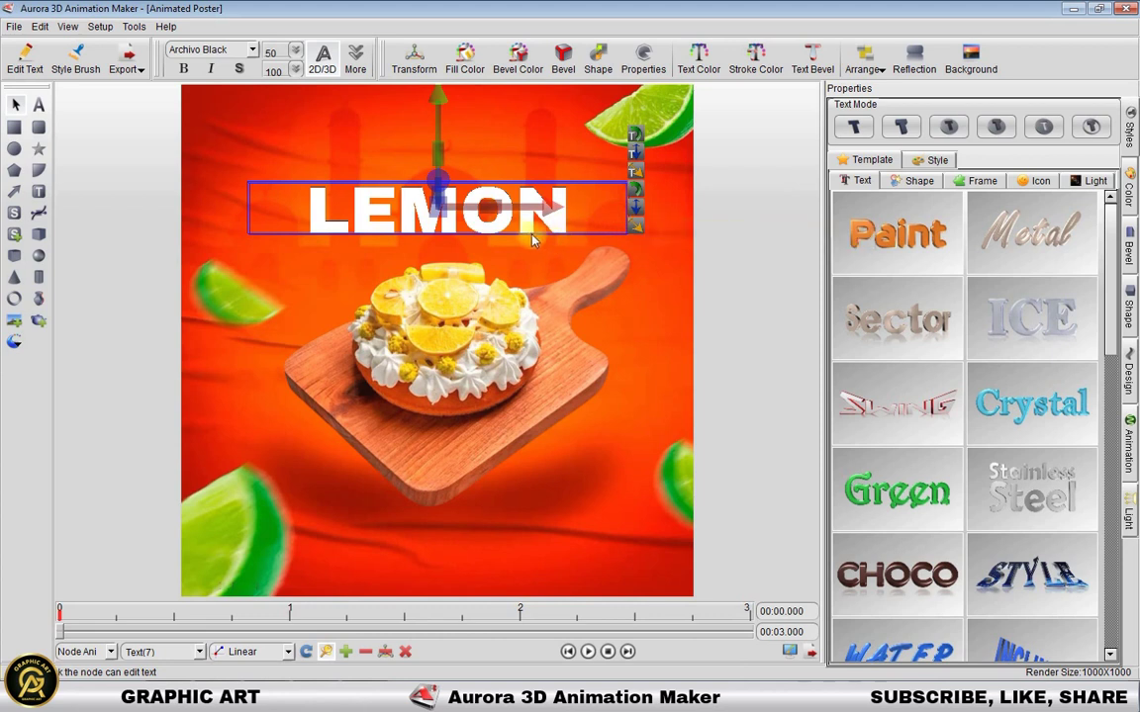
pyautogui.moveTo(528, 231); pyautogui.dragTo(533, 181)
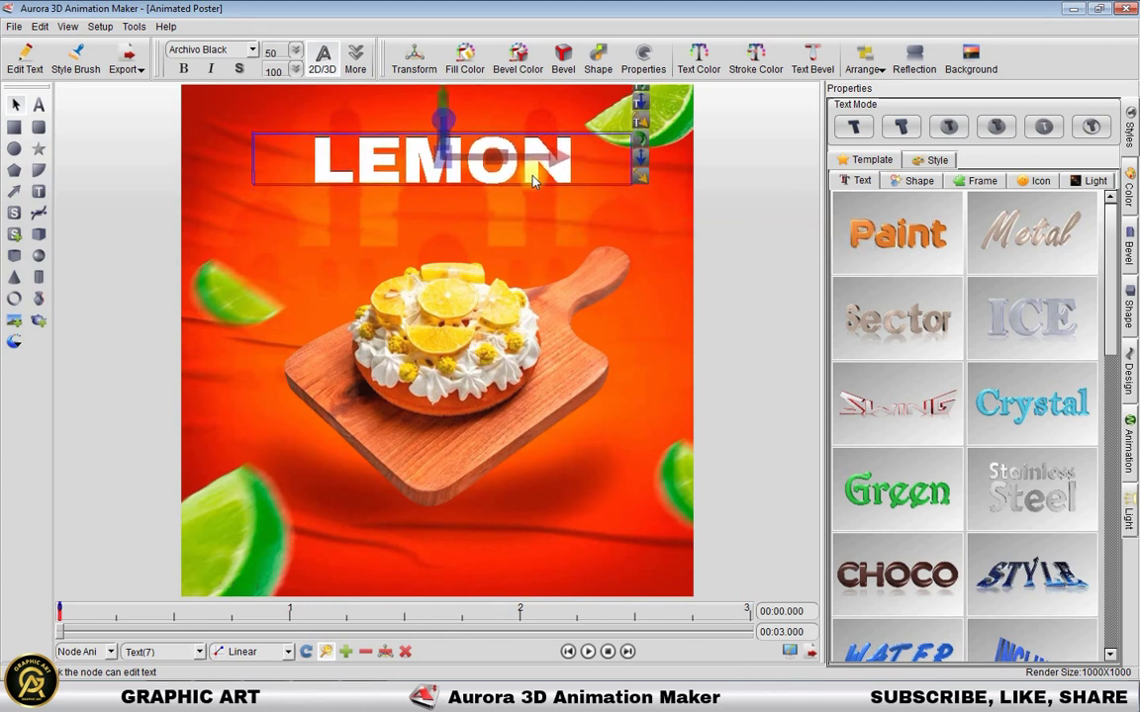
pyautogui.click(577, 210)
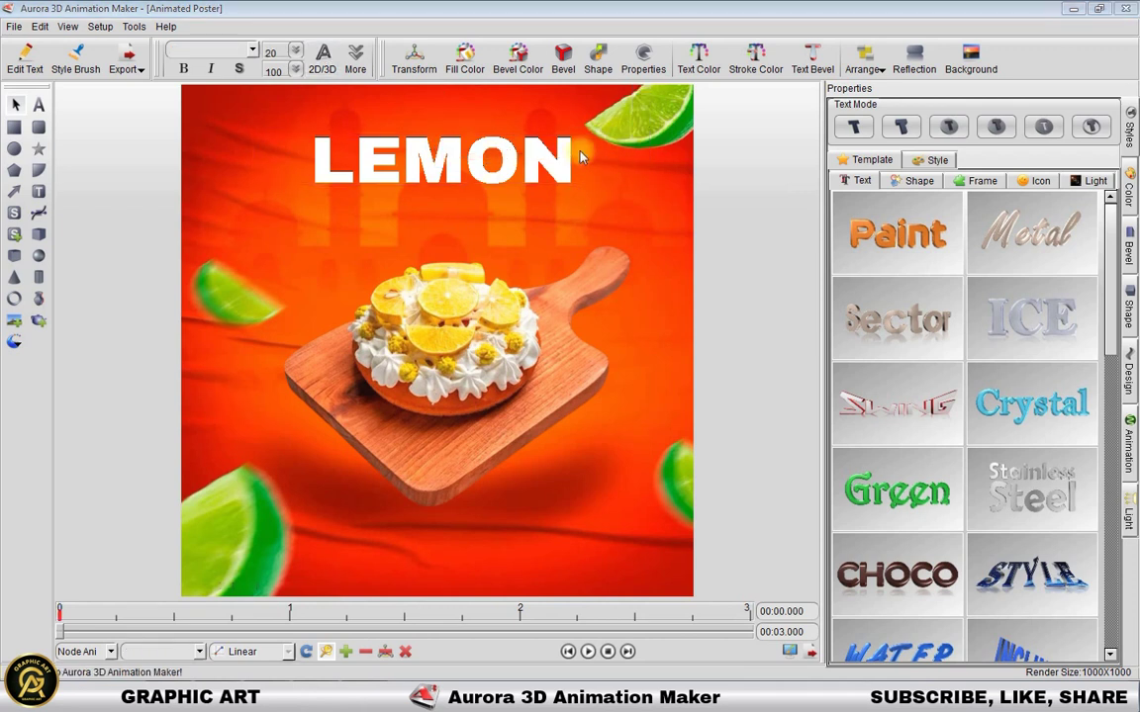
# Duplicate the LEMON text and place the copy directly beneath the original.
pyautogui.click(554, 175)
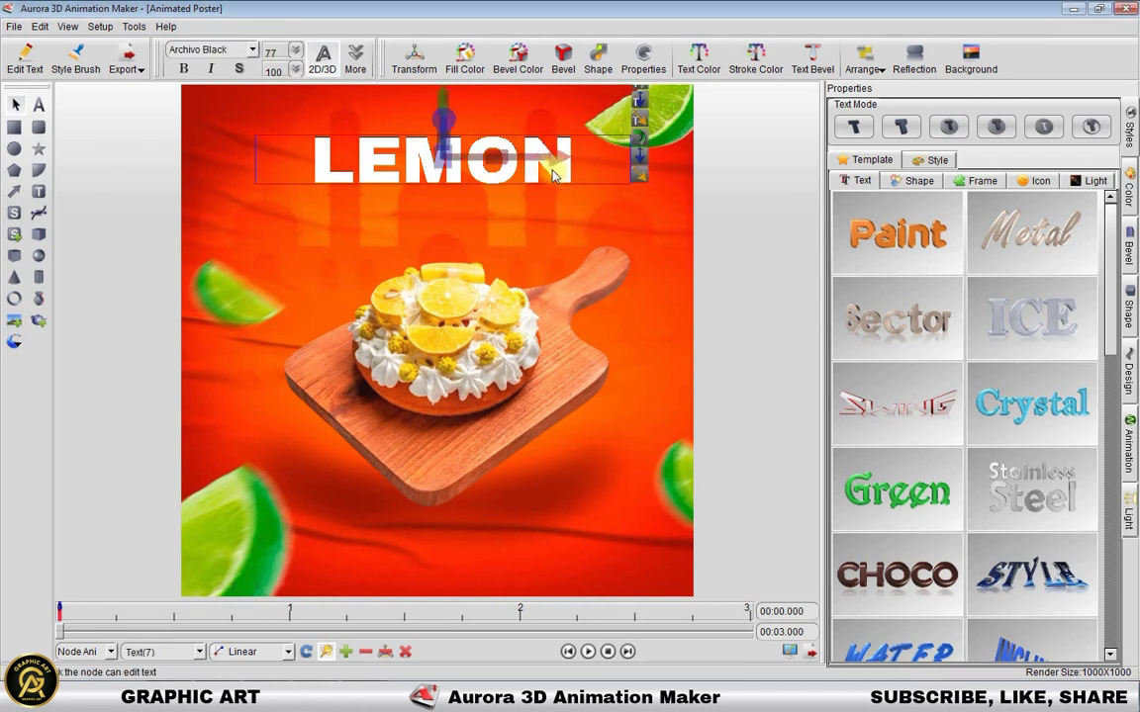
pyautogui.rightClick(554, 175)
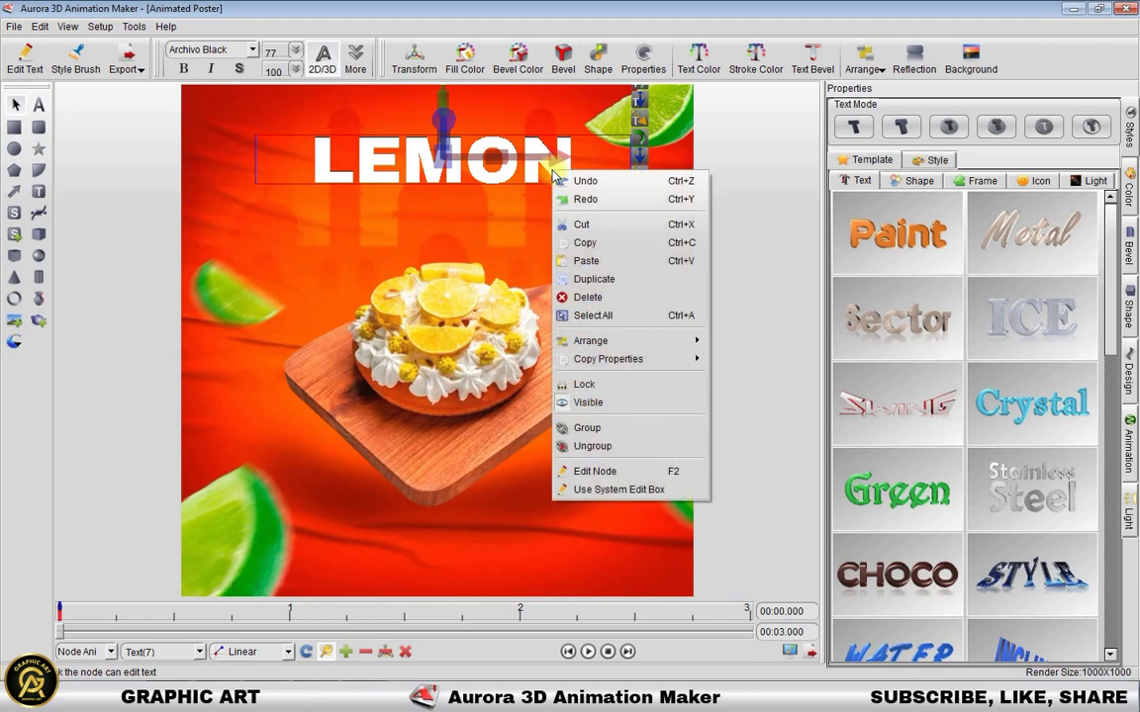
pyautogui.click(594, 279)
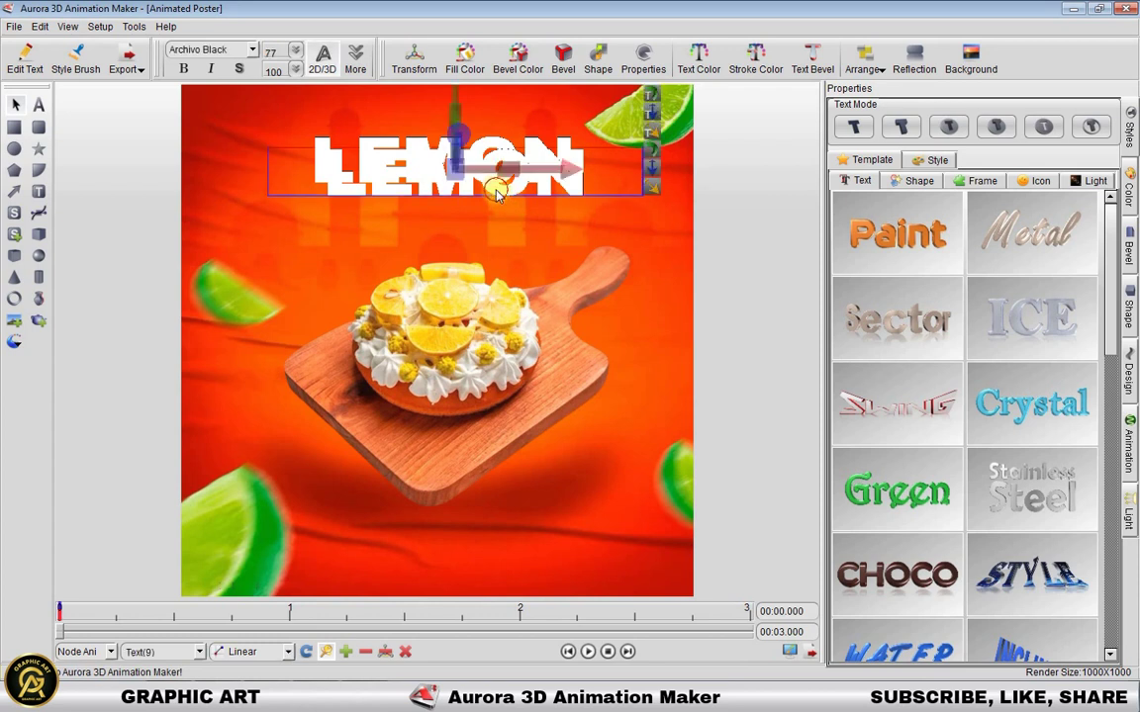
pyautogui.moveTo(502, 176); pyautogui.dragTo(488, 233)
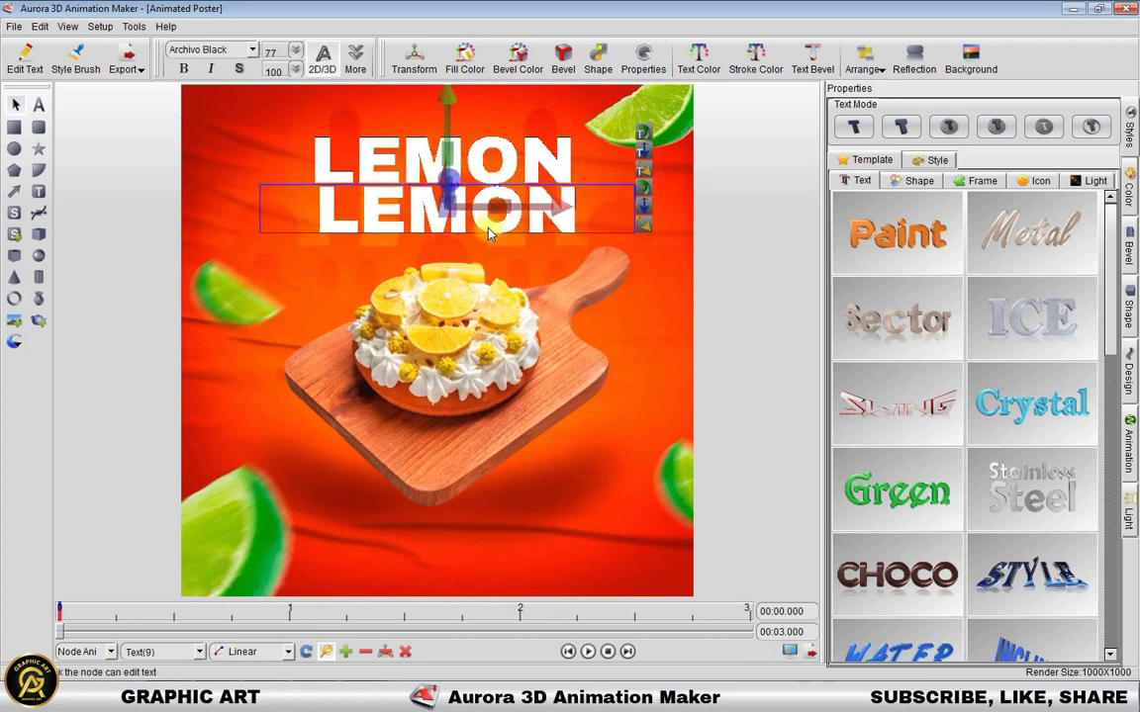
# Change the wording of the lower LEMON copy to CAKE.
pyautogui.doubleClick(488, 230)
pyautogui.hotkey('ctrl', 'a')
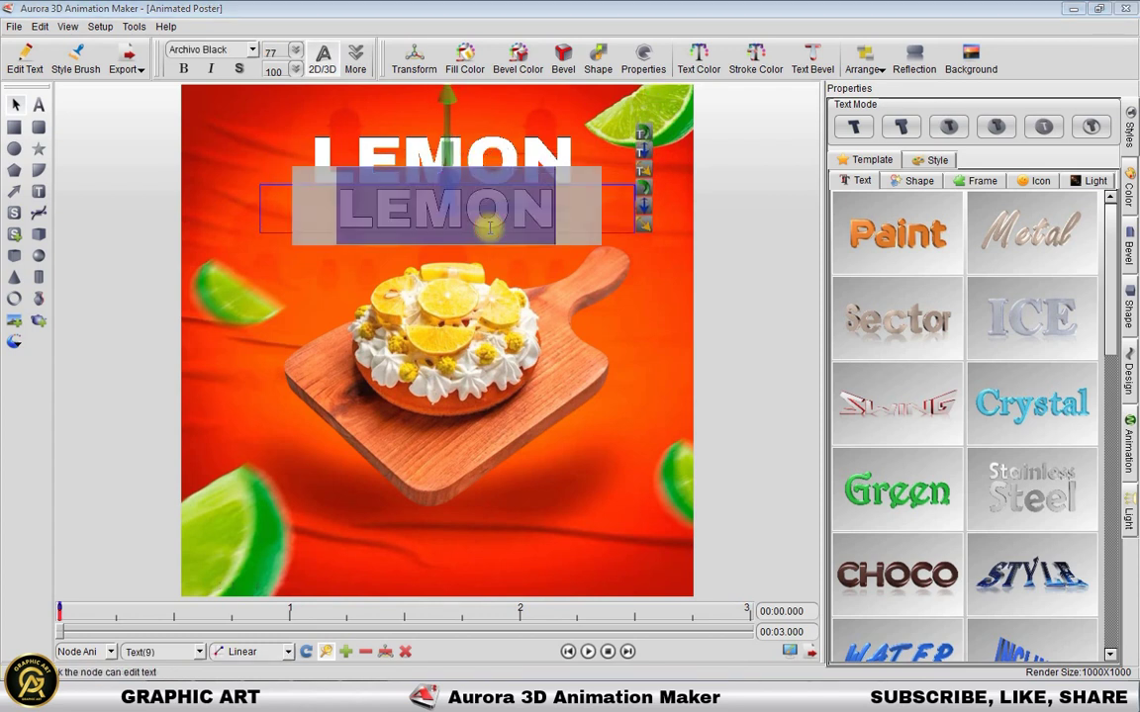
pyautogui.write('CAKE')
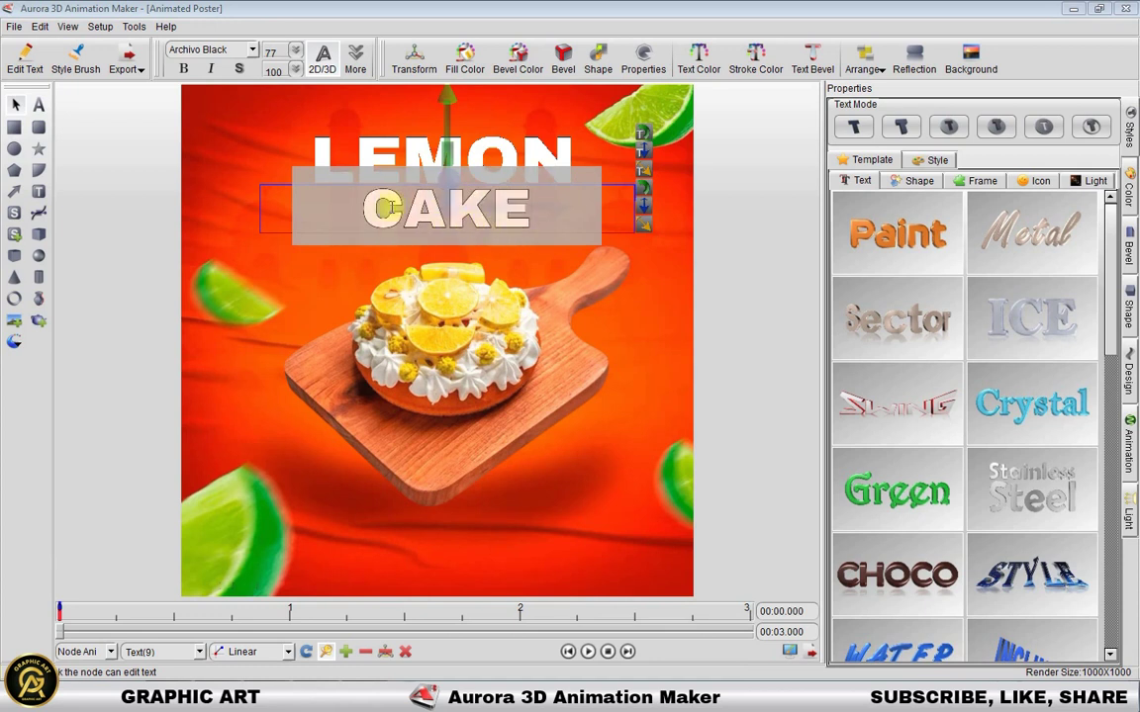
pyautogui.click(196, 136)
# Enlarge the CAKE text slightly and shift it down and left so it sits centred under LEMON.
pyautogui.click(477, 224)
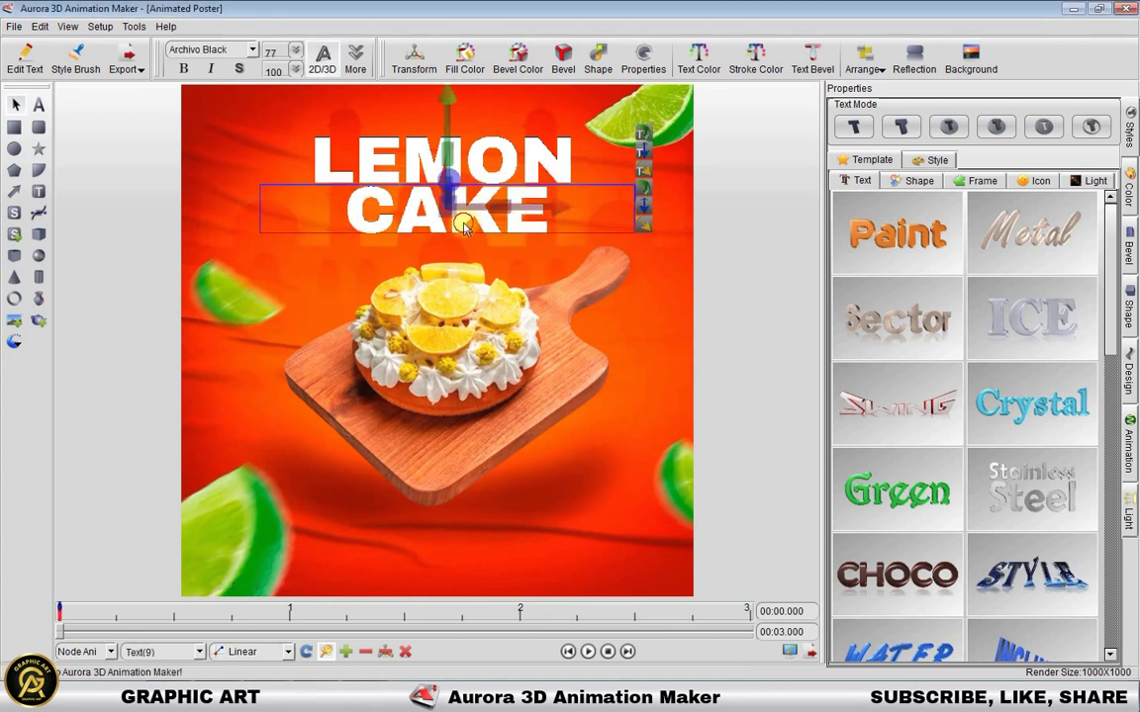
pyautogui.moveTo(462, 229); pyautogui.dragTo(462, 235)
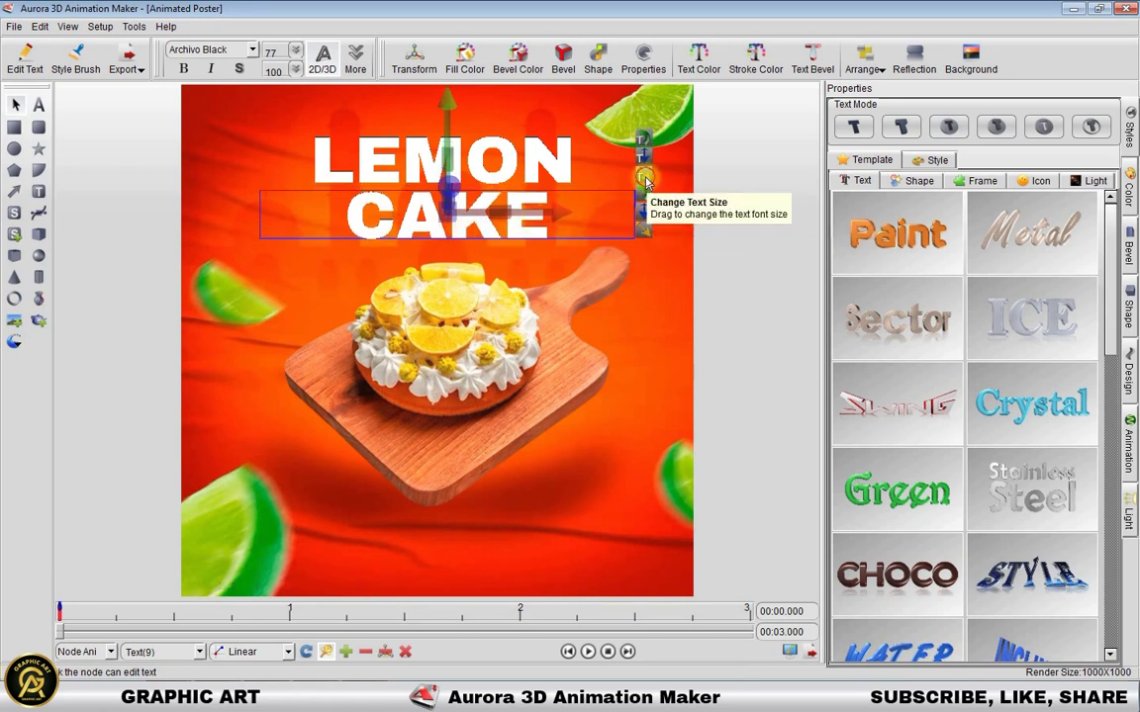
pyautogui.moveTo(643, 175); pyautogui.dragTo(658, 188)
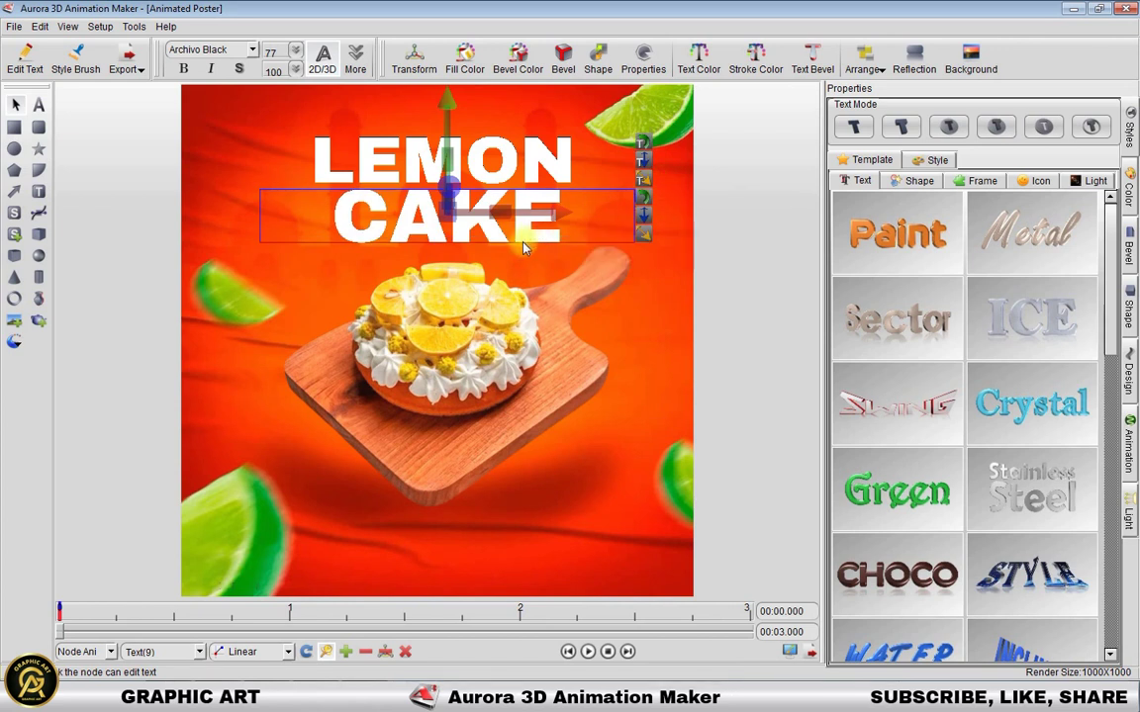
pyautogui.press('Down')
pyautogui.press('Left')
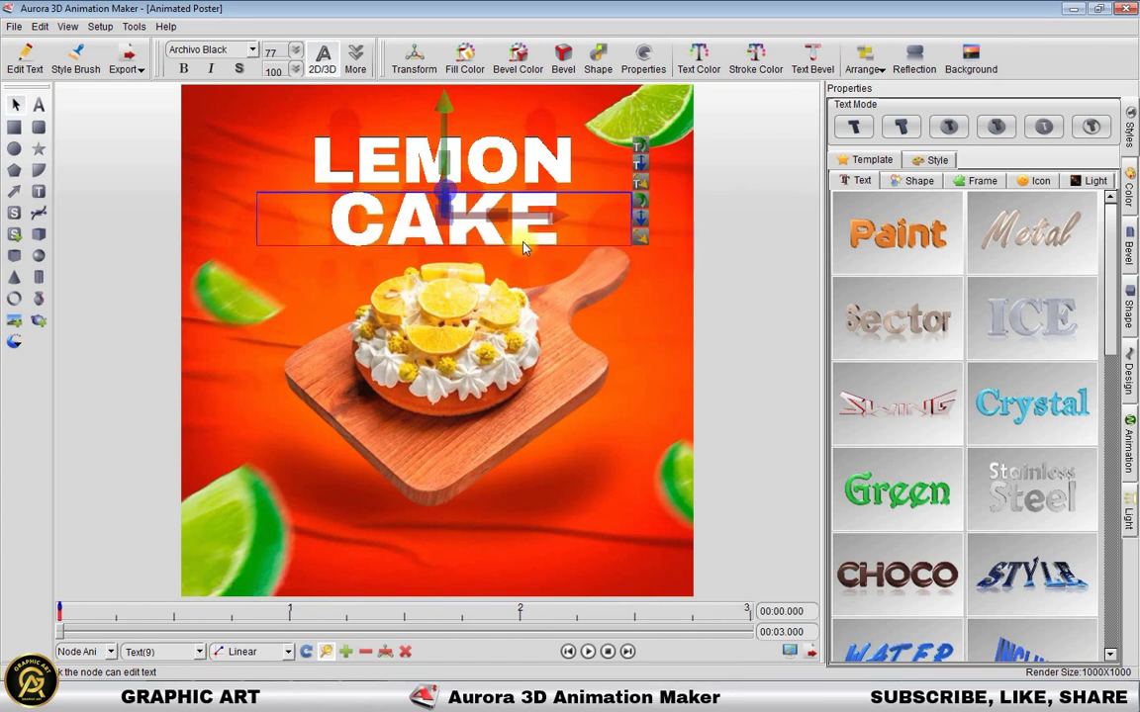
# Set the CAKE text's fill colour to lemon yellow, RGB 221, 255, 0.
pyautogui.click(704, 74)
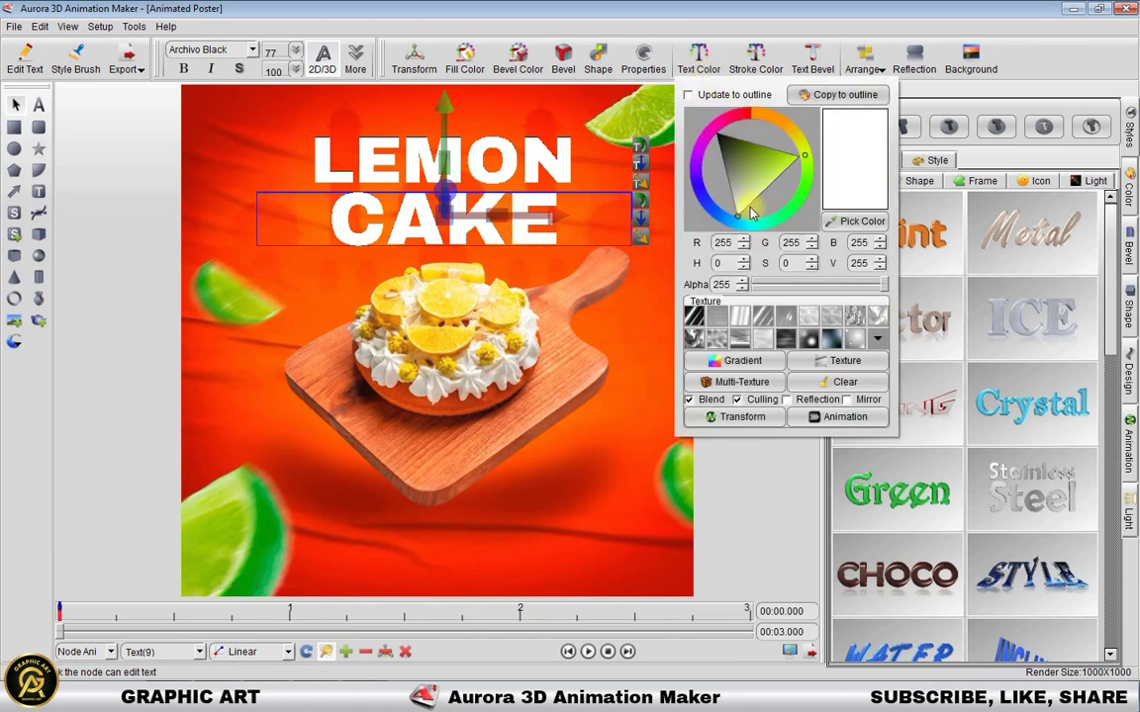
pyautogui.moveTo(739, 216); pyautogui.dragTo(807, 158)
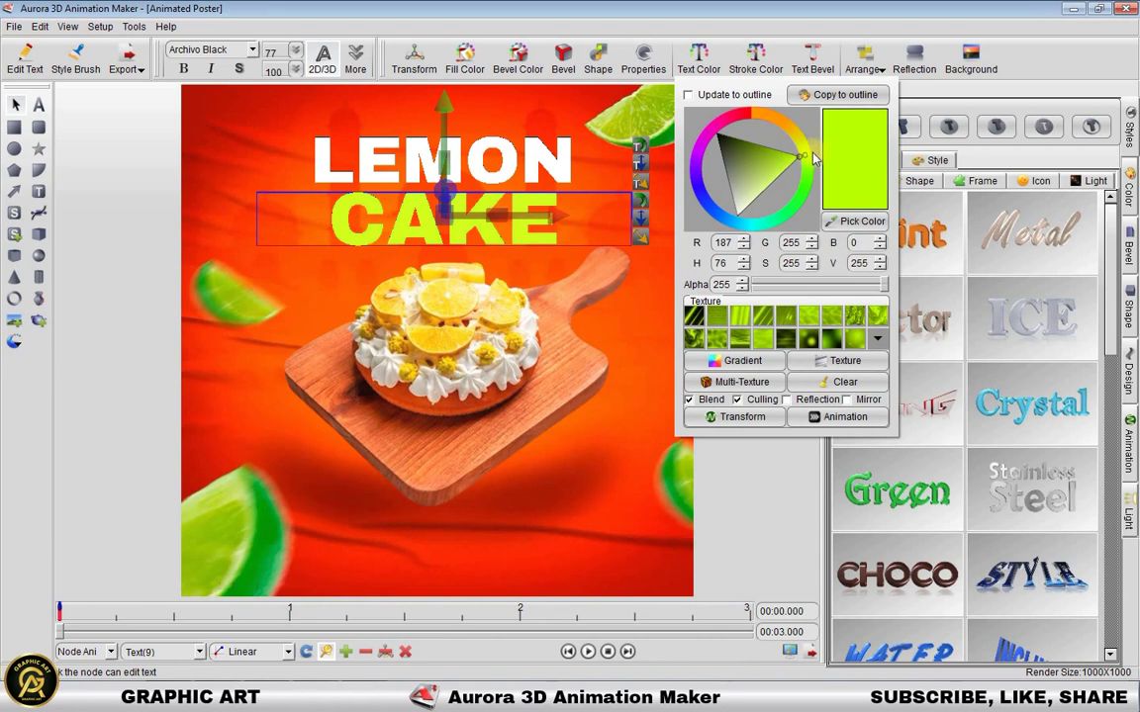
pyautogui.moveTo(807, 161); pyautogui.dragTo(806, 151)
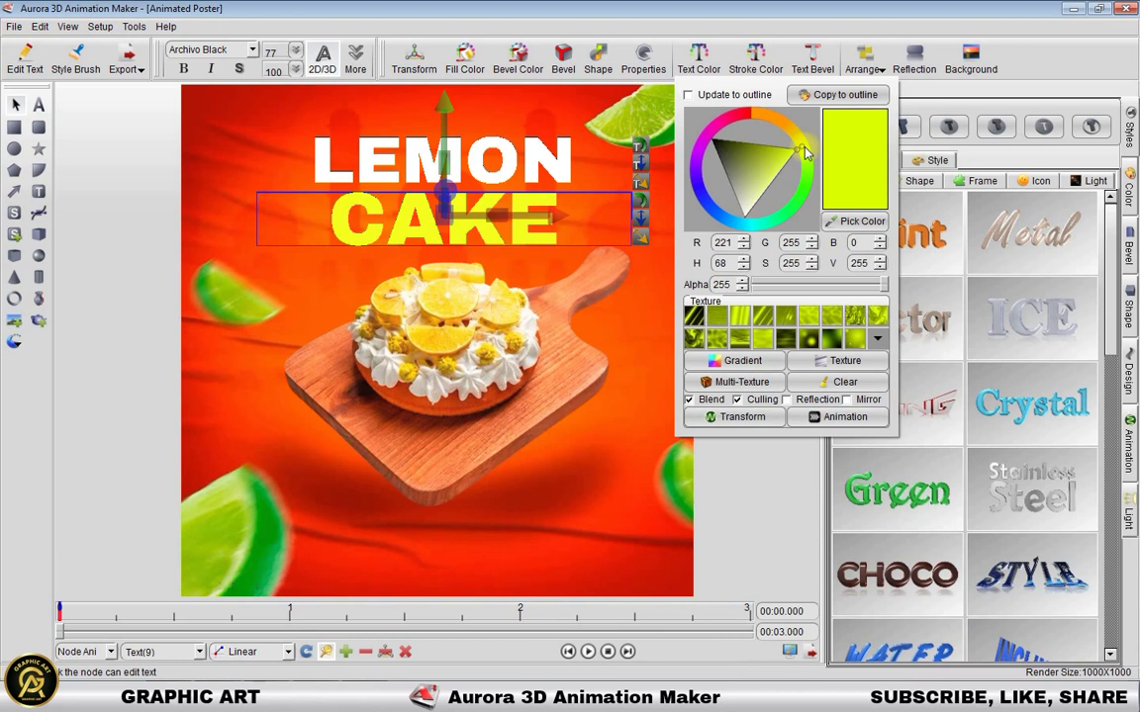
pyautogui.click(669, 286)
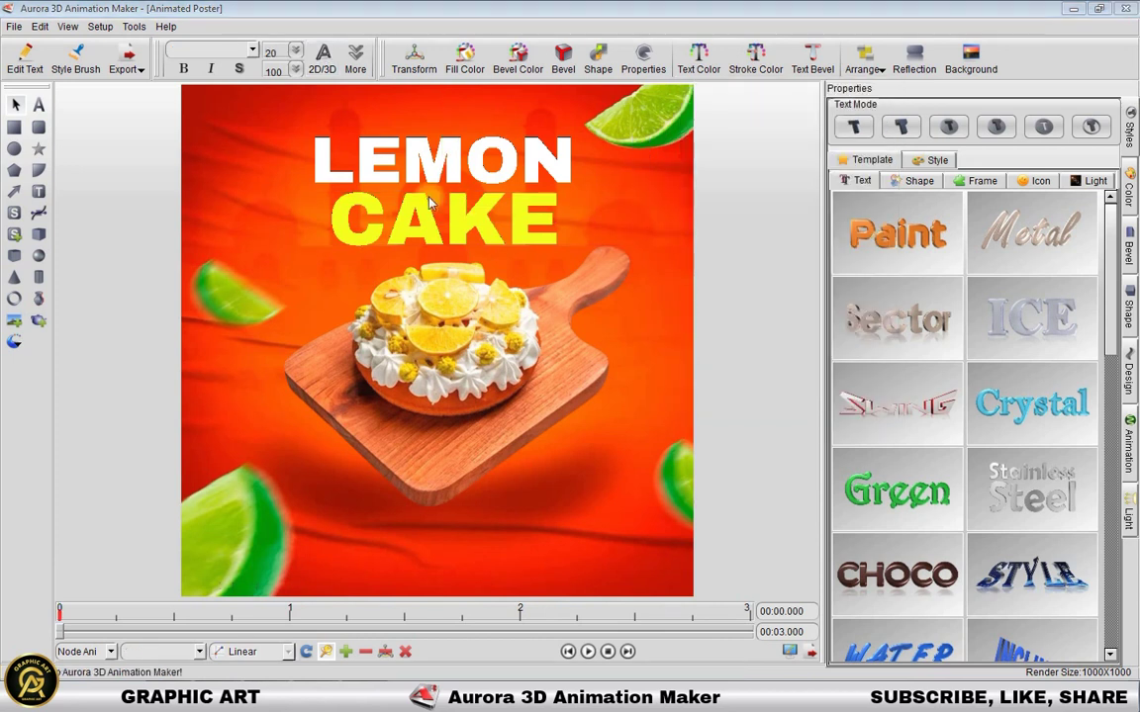
# Add a new text object near the poster's lower edge reading ORDER NOW.
pyautogui.click(39, 105)
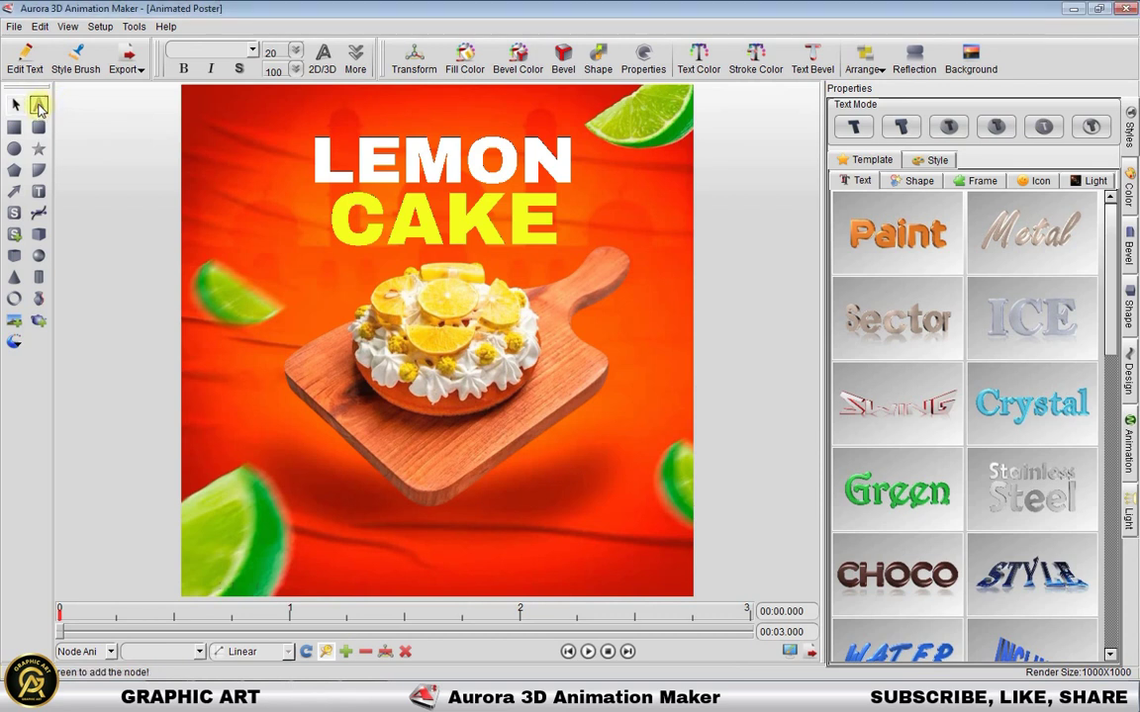
pyautogui.click(440, 540)
pyautogui.doubleClick(414, 542)
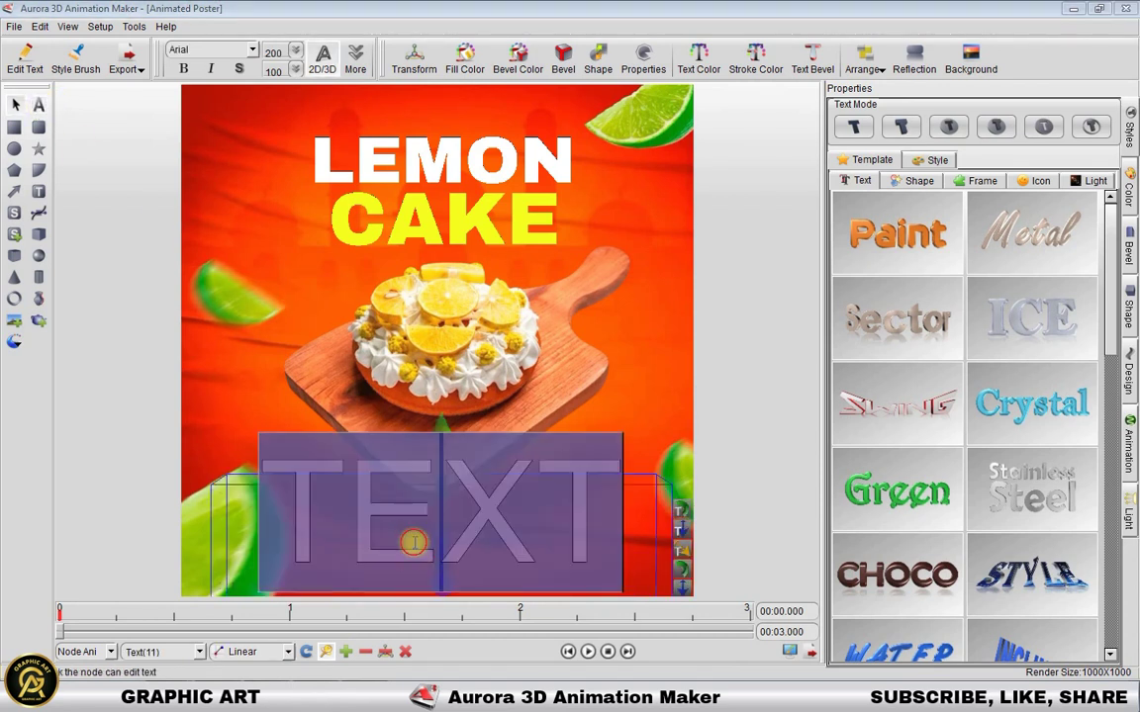
pyautogui.write('ORDER NOW')
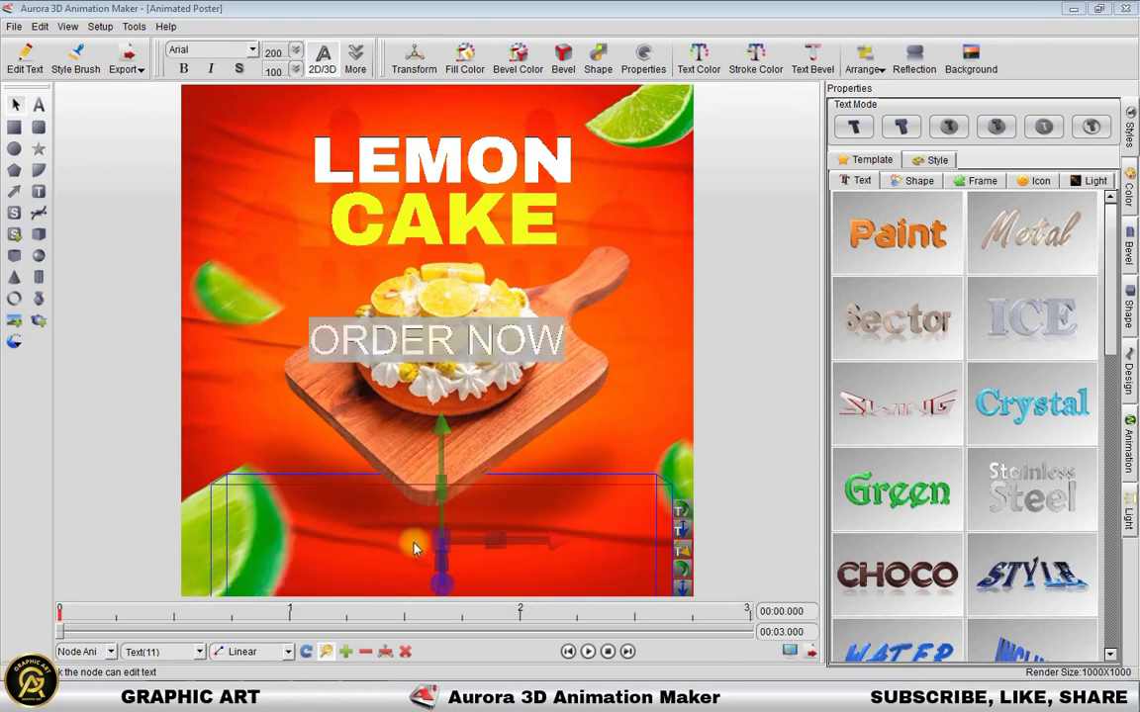
# Set the ORDER NOW text to Arial Black at size 50 and adjust its 3D text depth.
pyautogui.click(254, 51)
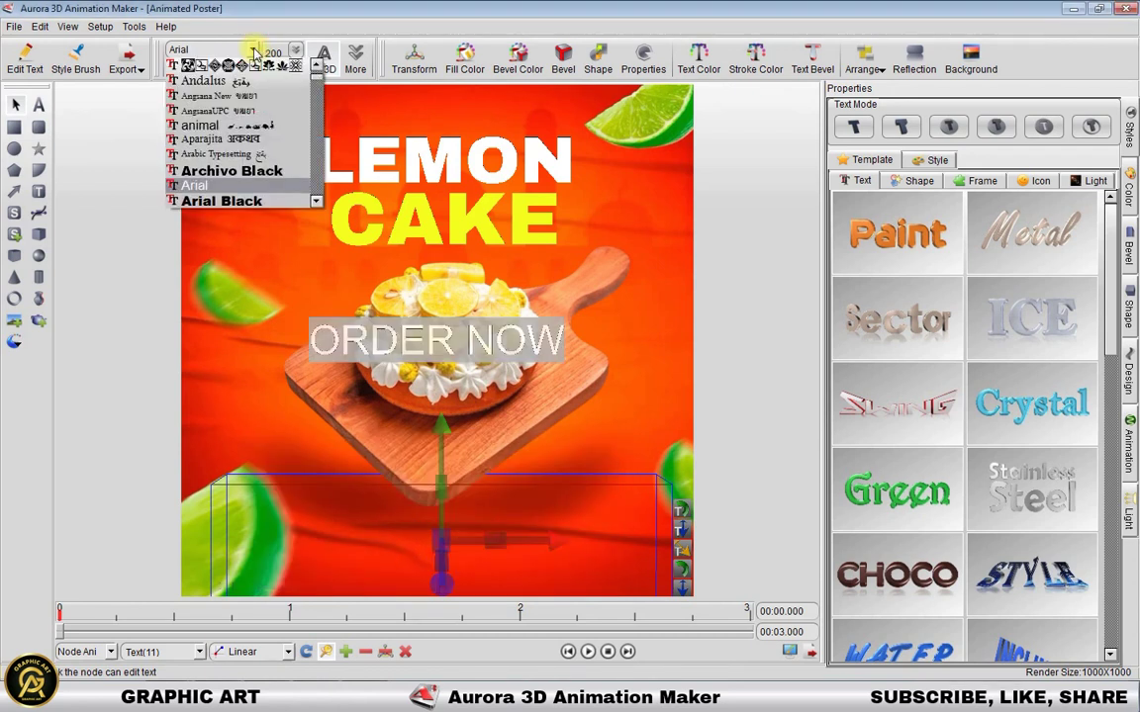
pyautogui.click(265, 202)
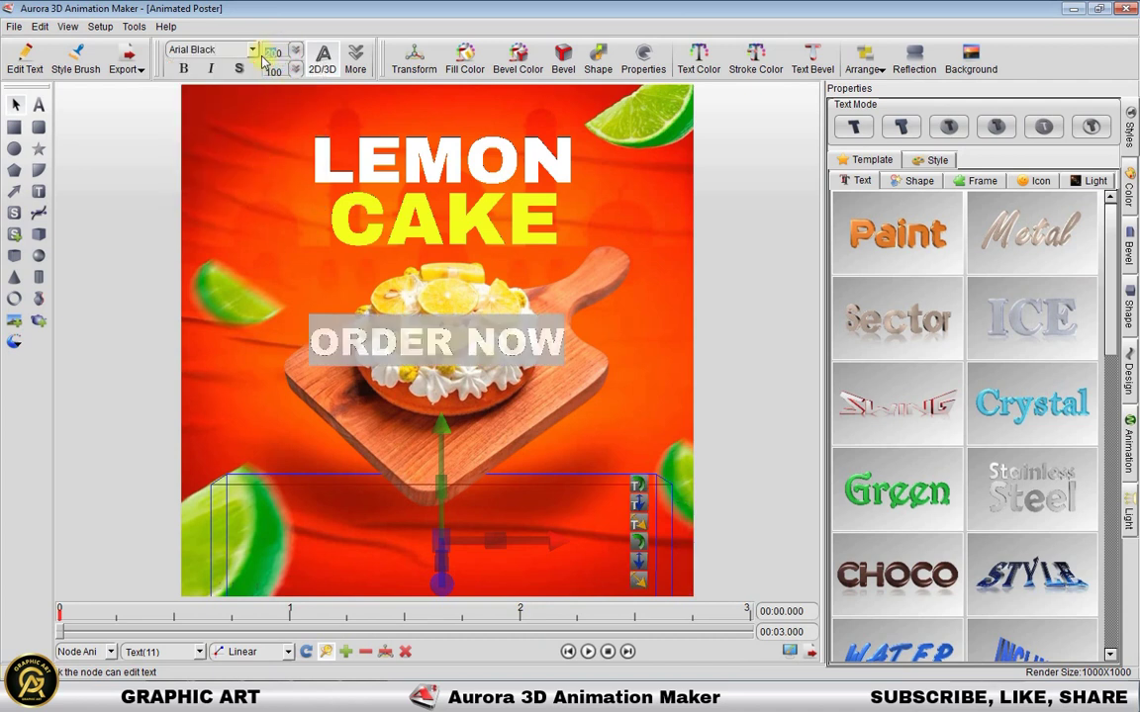
pyautogui.click(357, 57)
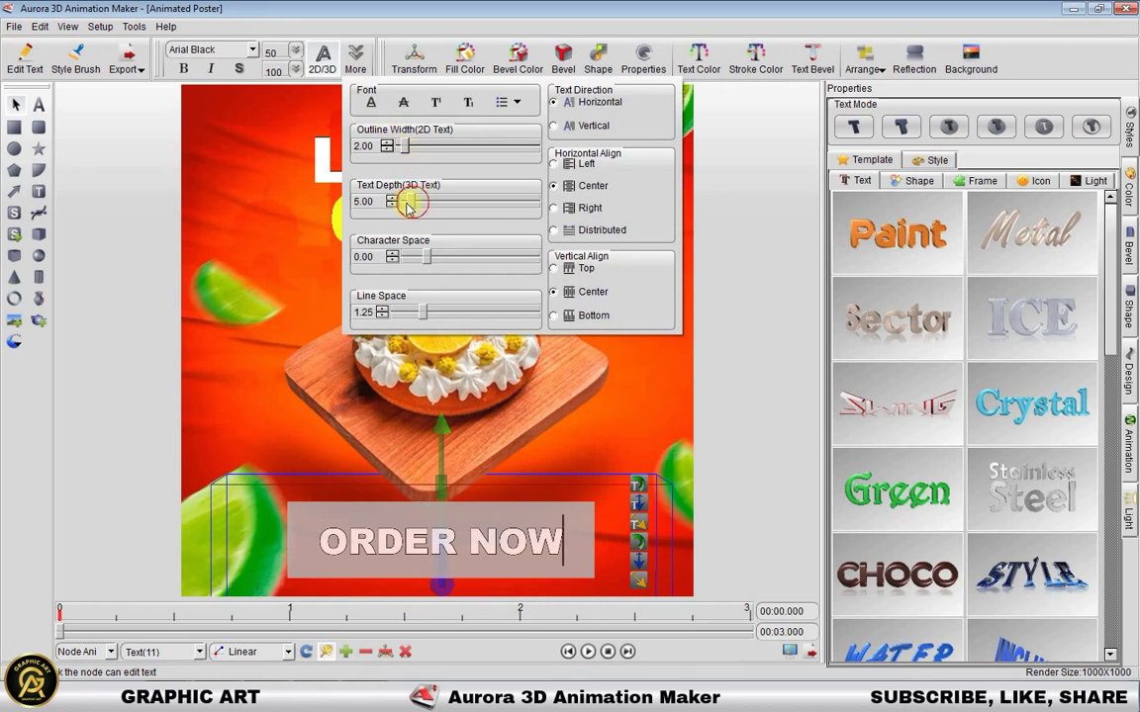
pyautogui.click(210, 139)
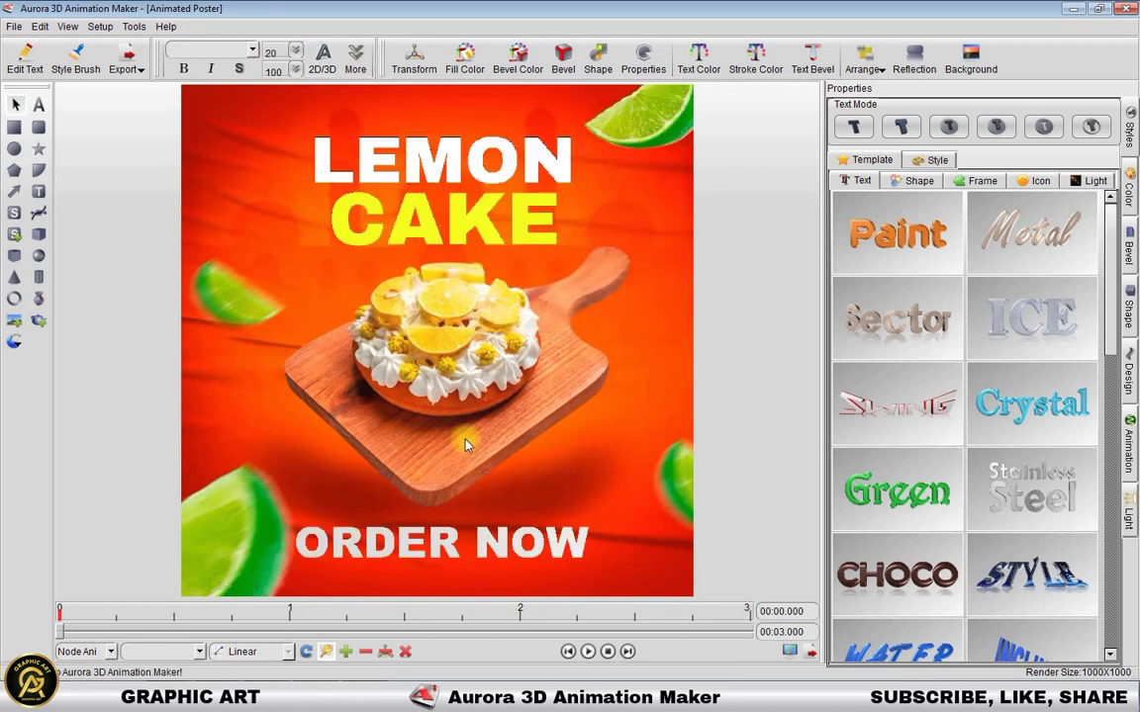
# Reduce the ORDER NOW text's size, widen its text frame, and position it slightly lower beneath the cutting board.
pyautogui.click(452, 557)
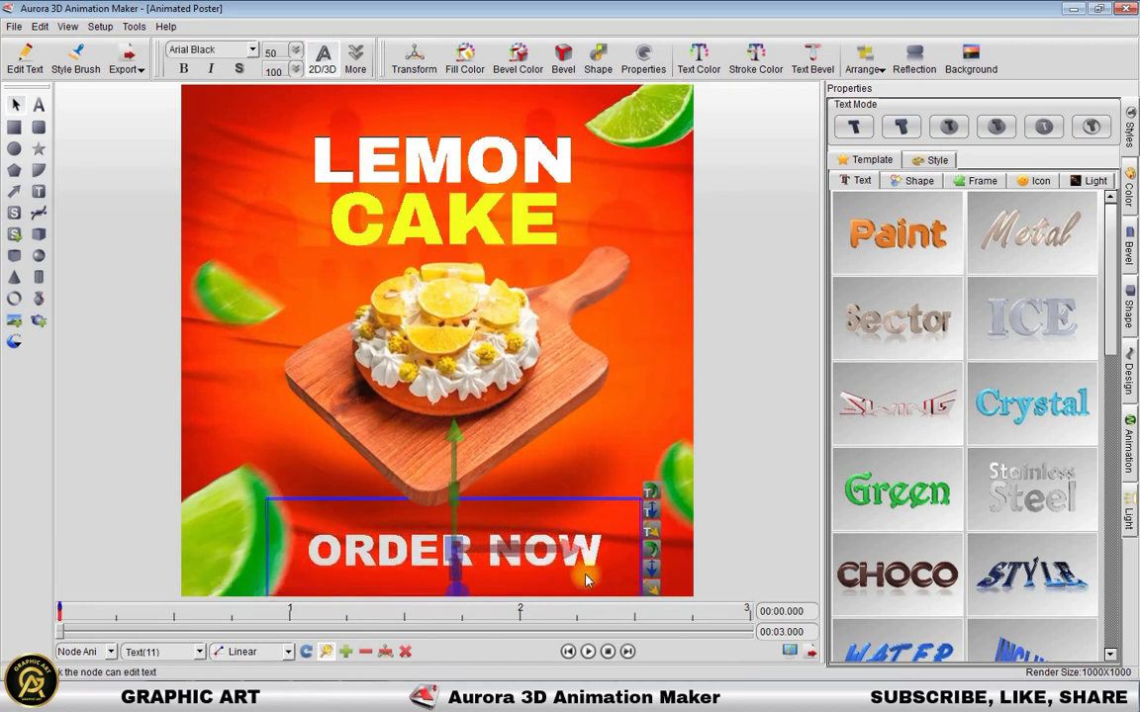
pyautogui.moveTo(649, 594); pyautogui.dragTo(669, 570)
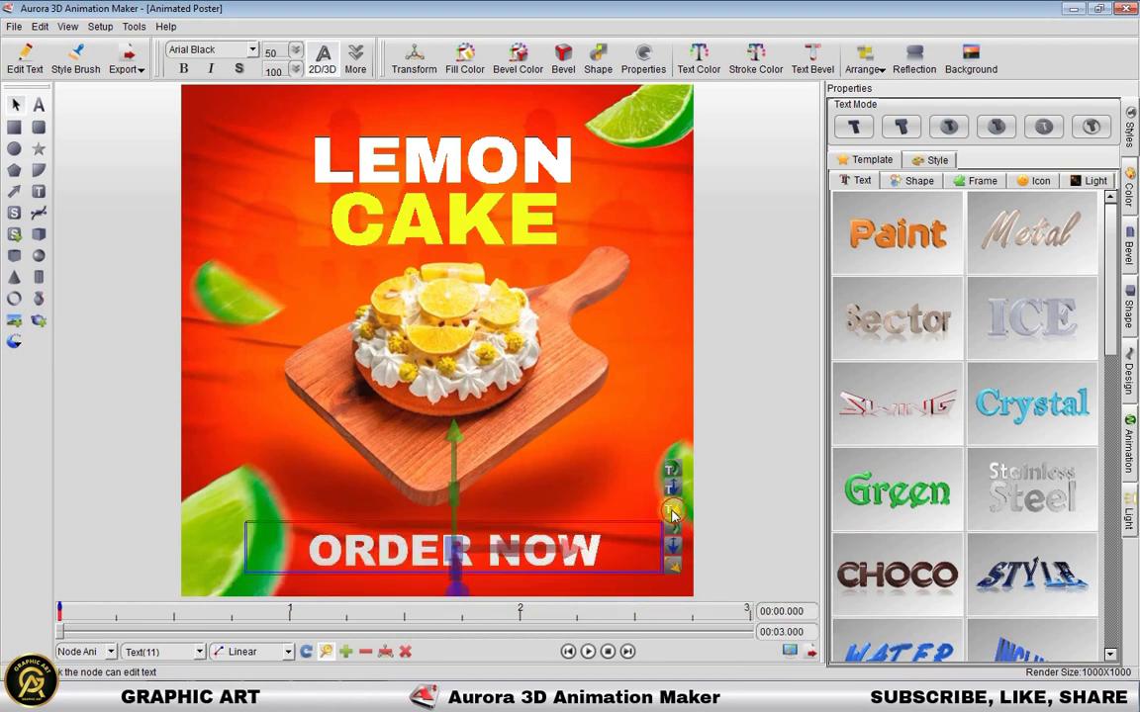
pyautogui.moveTo(634, 518); pyautogui.dragTo(621, 524)
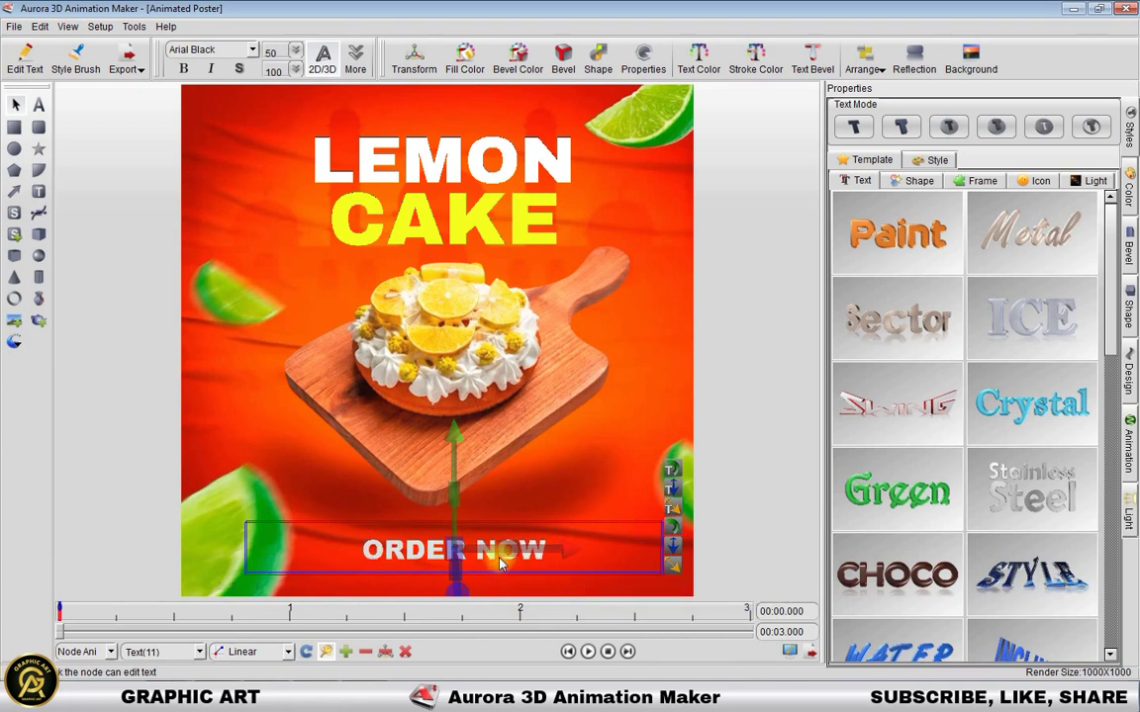
pyautogui.press('Down')
pyautogui.press('Down')
pyautogui.press('Down')
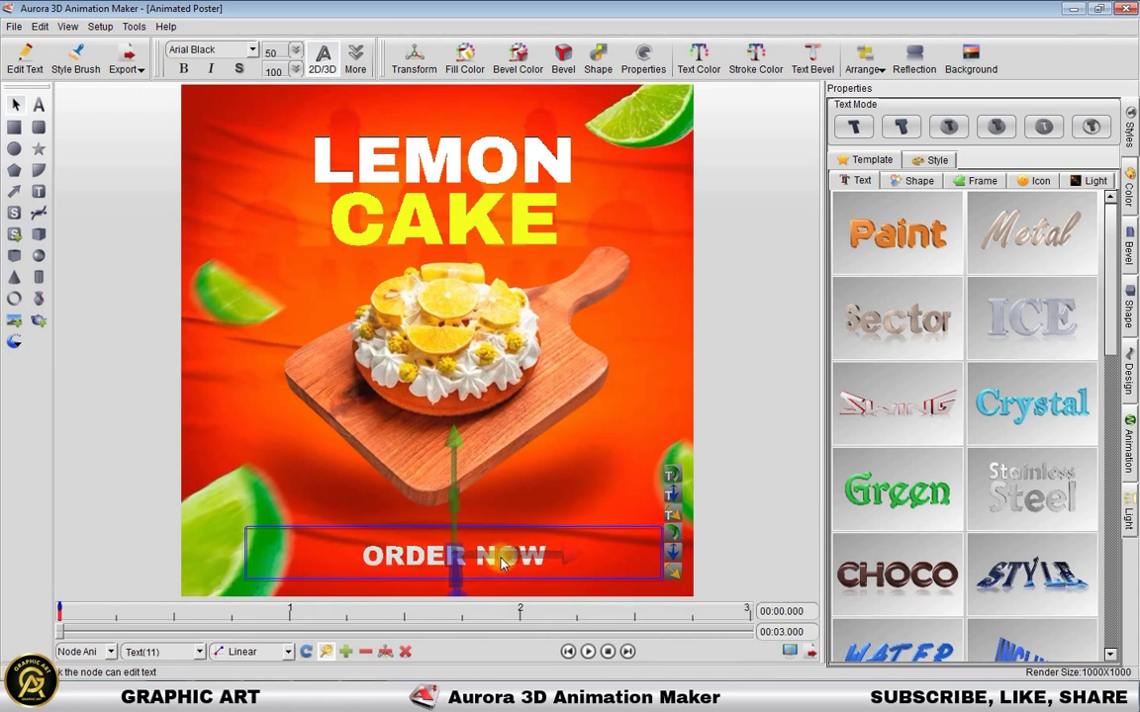
# Switch ORDER NOW to 2D text and set its text colour to bright yellow, RGB 255, 251, 0.
pyautogui.click(323, 59)
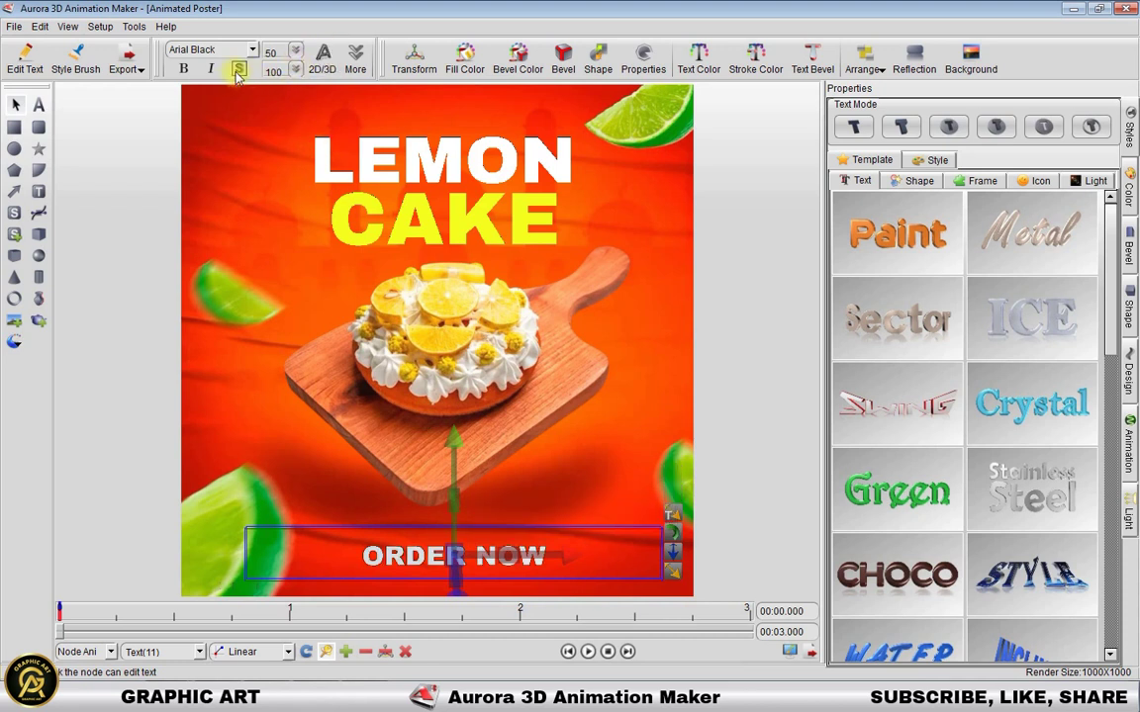
pyautogui.click(697, 61)
pyautogui.moveTo(746, 218); pyautogui.dragTo(816, 143)
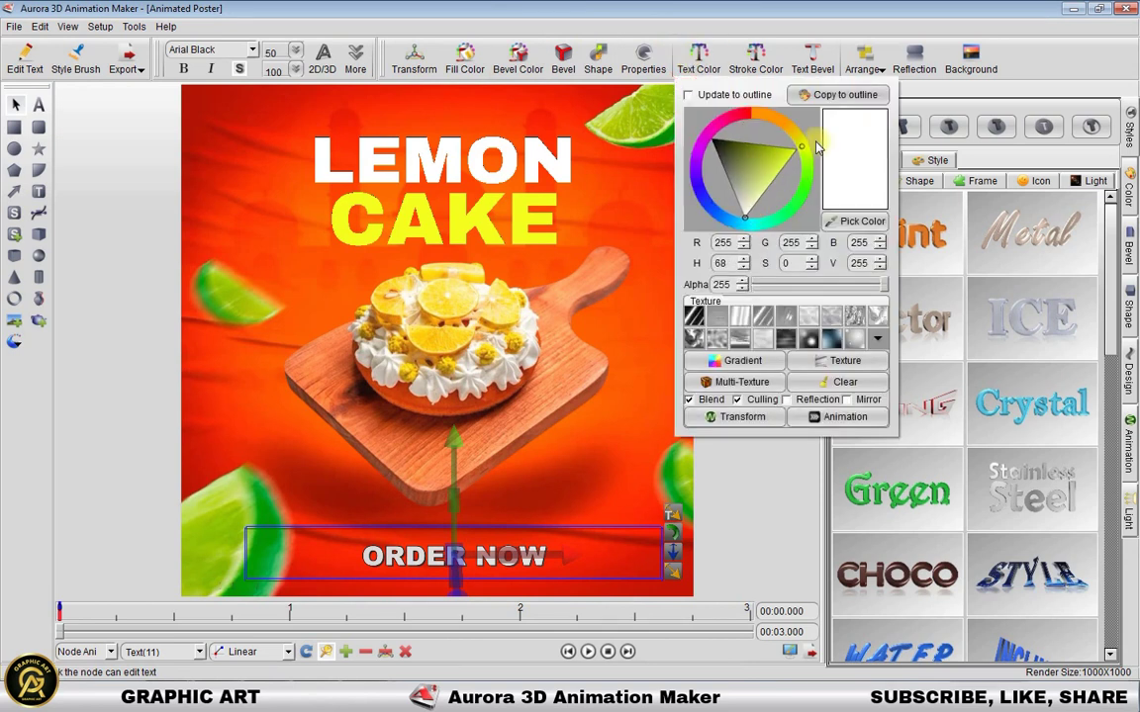
pyautogui.click(794, 160)
pyautogui.moveTo(794, 160); pyautogui.dragTo(809, 137)
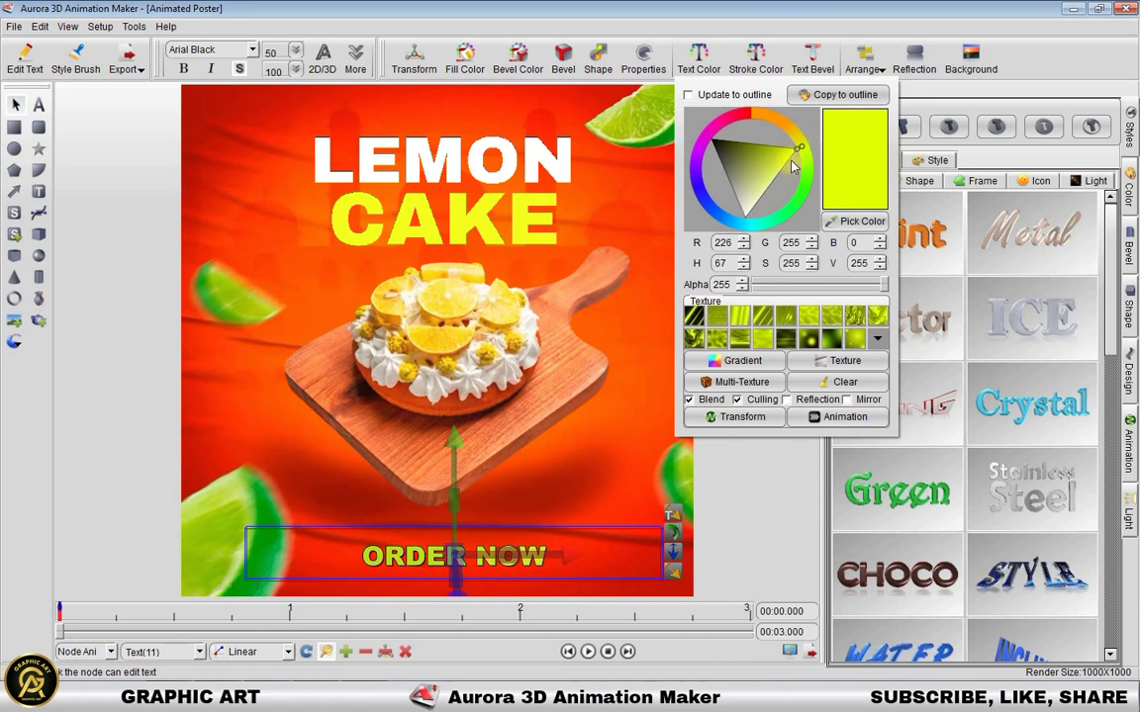
pyautogui.click(801, 149)
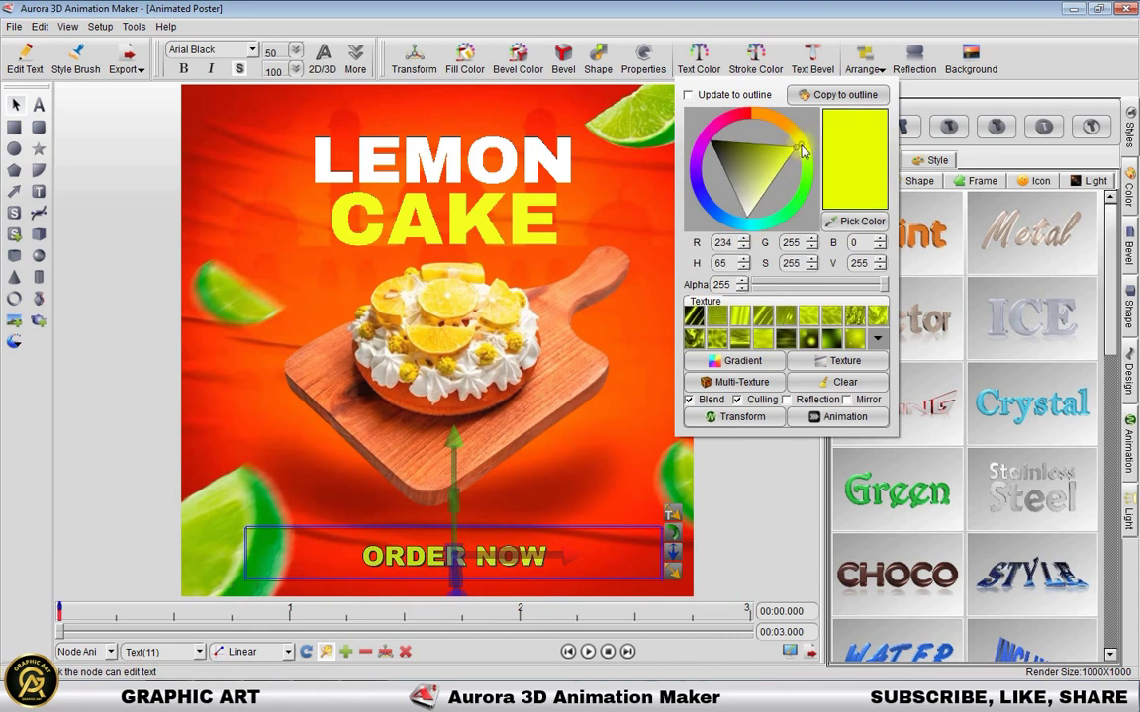
pyautogui.moveTo(803, 150); pyautogui.dragTo(805, 143)
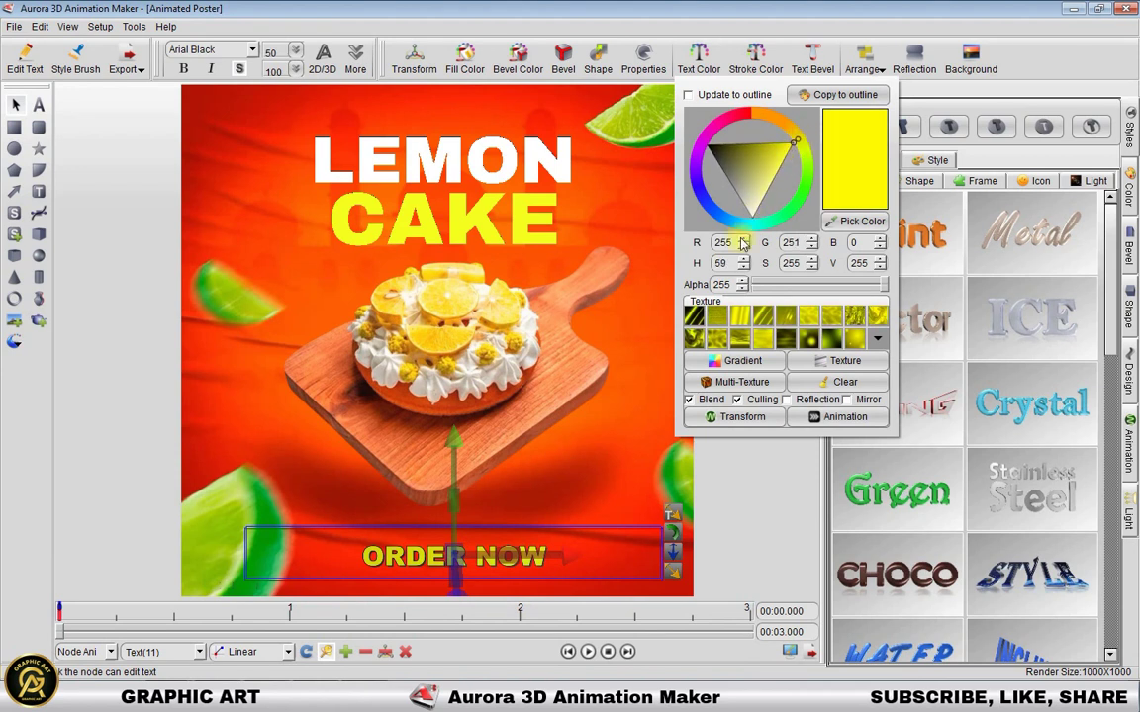
pyautogui.click(591, 174)
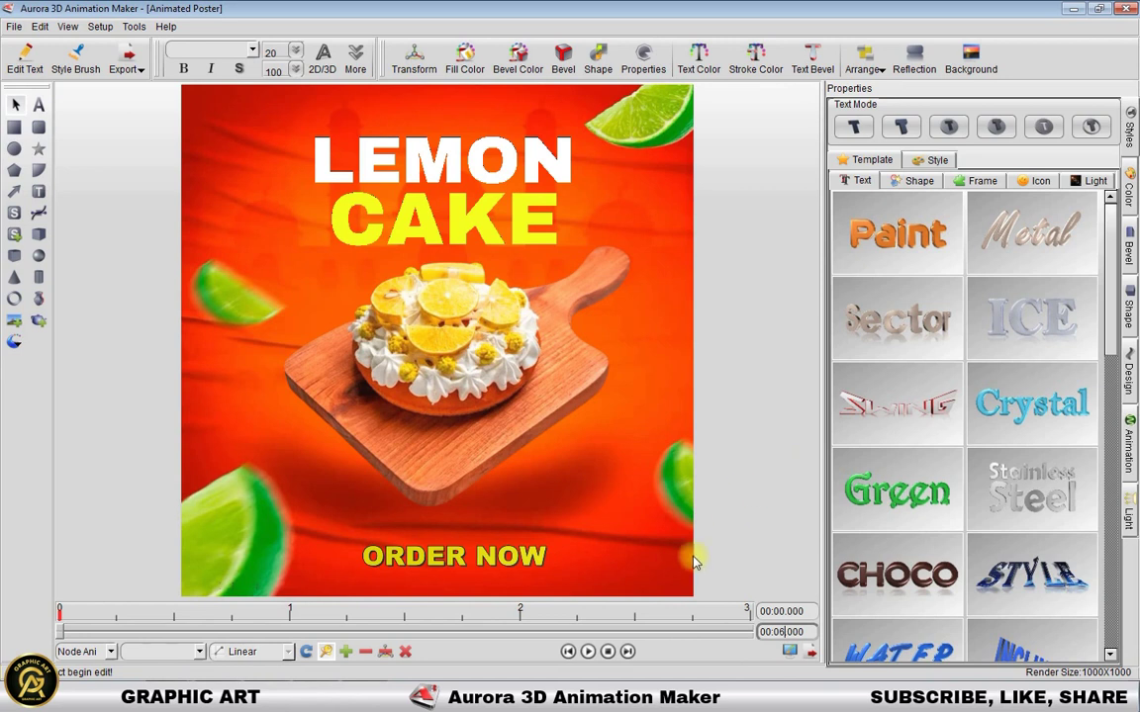
# Set the animation length to 6 seconds and move the titles, cake image and ORDER NOW together off the poster's right edge at 0 seconds.
pyautogui.click(690, 585)
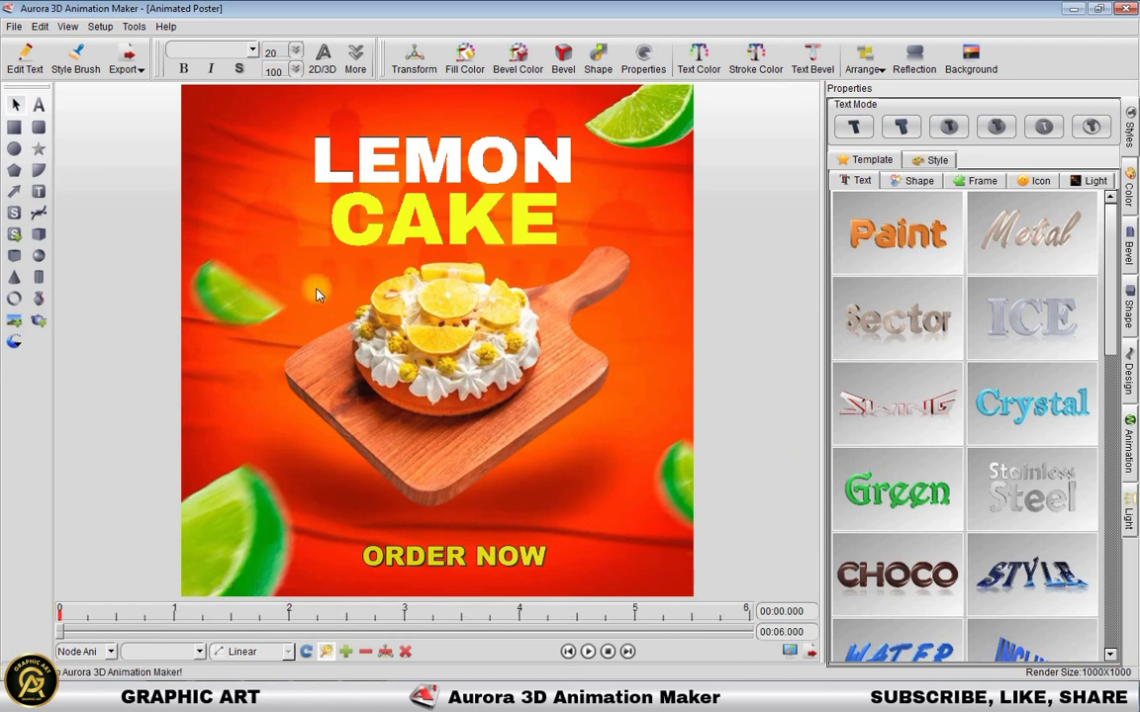
pyautogui.moveTo(217, 131); pyautogui.dragTo(684, 592)
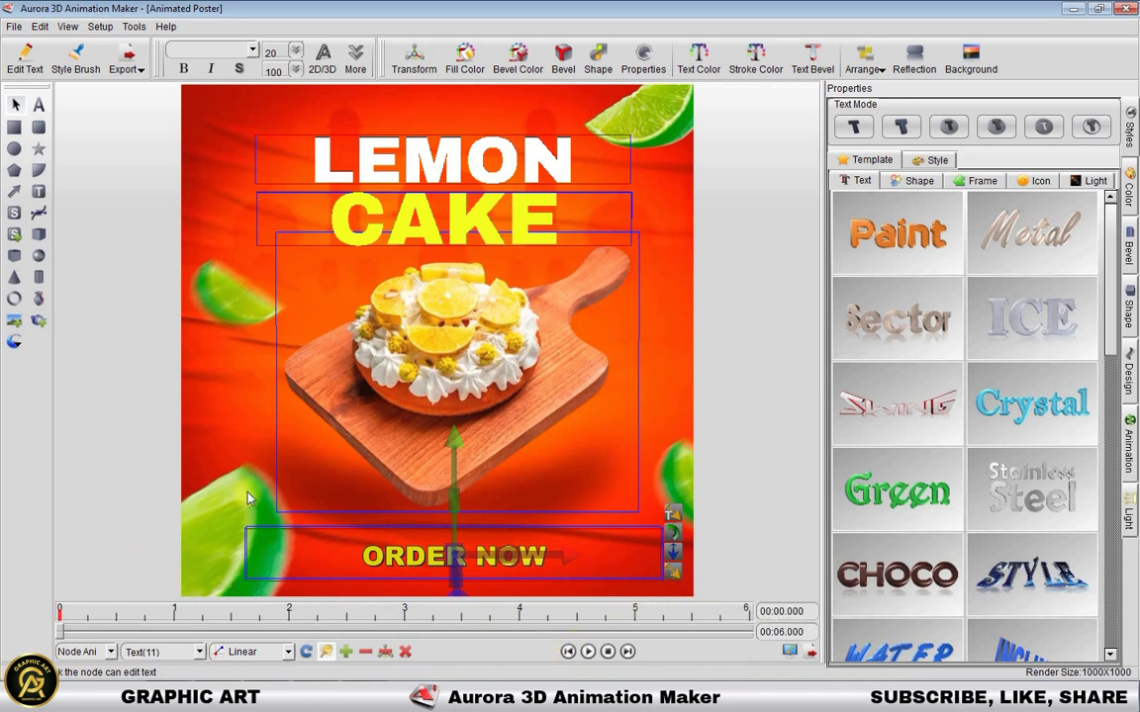
pyautogui.moveTo(277, 383); pyautogui.dragTo(689, 338)
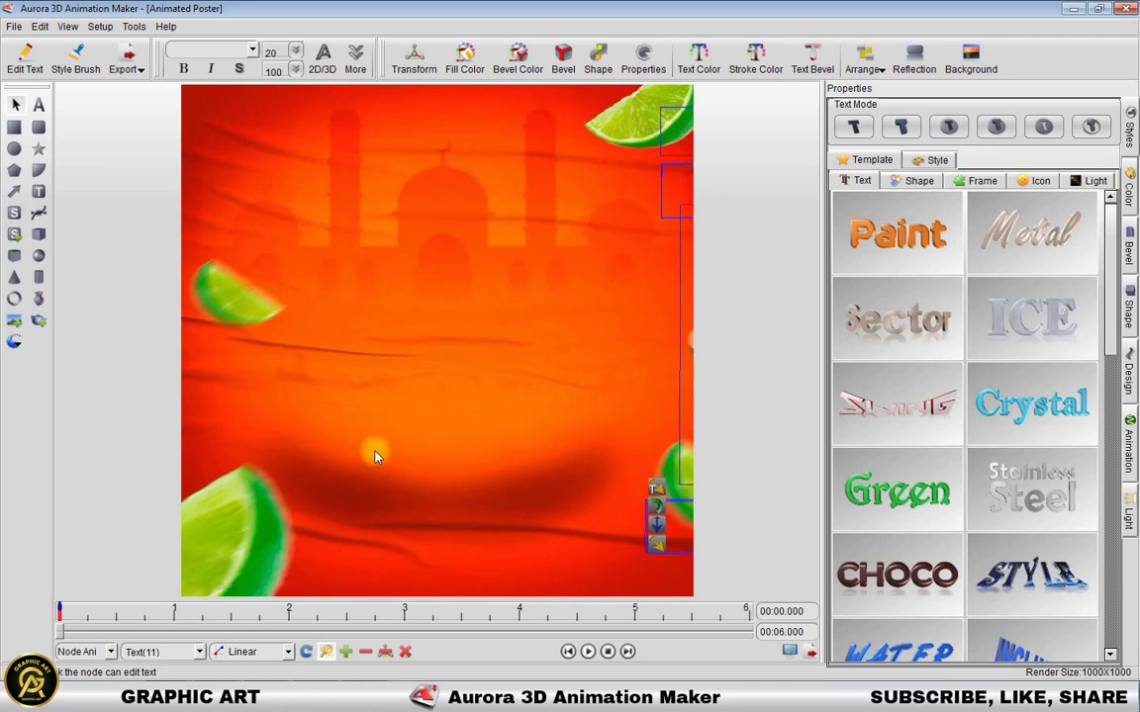
# At 1 second on the timeline, move the titles, cake image and ORDER NOW back to their centred layout on the poster.
pyautogui.moveTo(62, 625); pyautogui.dragTo(174, 618)
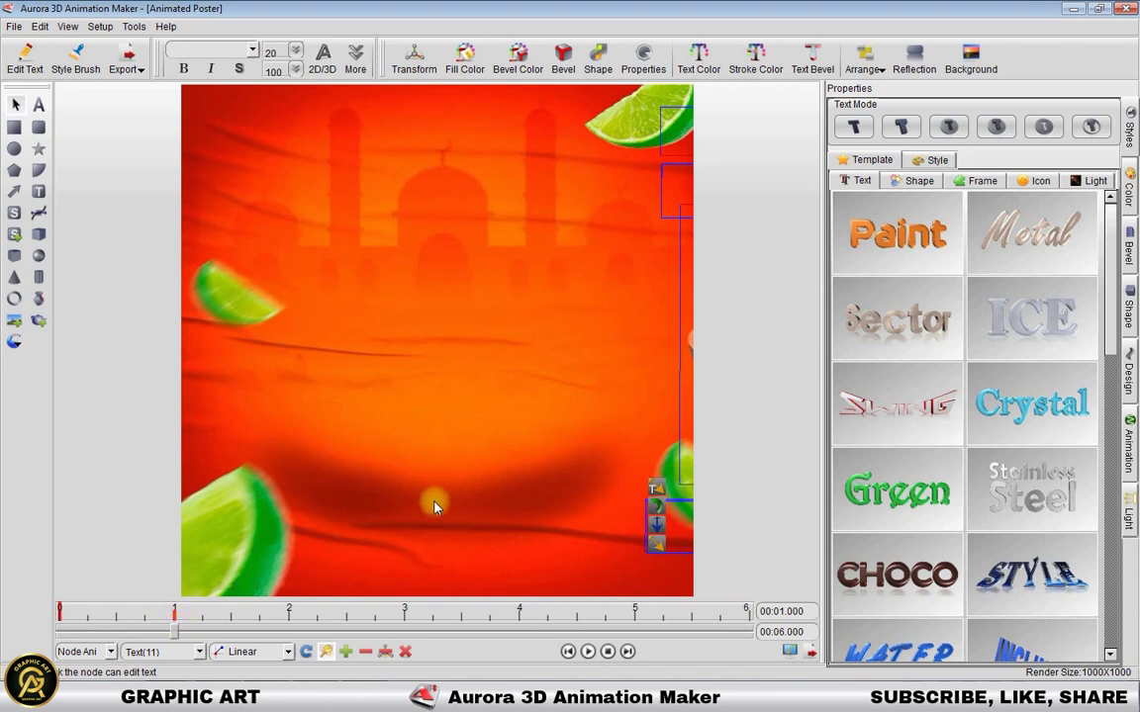
pyautogui.moveTo(691, 342); pyautogui.dragTo(292, 374)
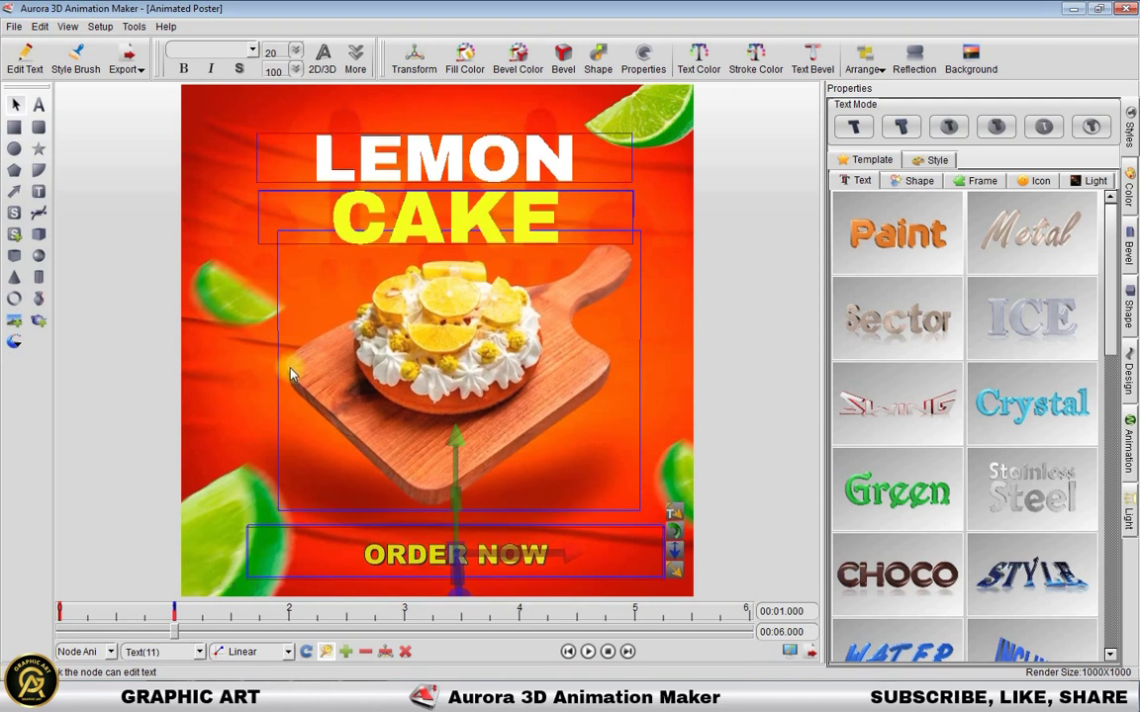
pyautogui.moveTo(290, 371); pyautogui.dragTo(290, 372)
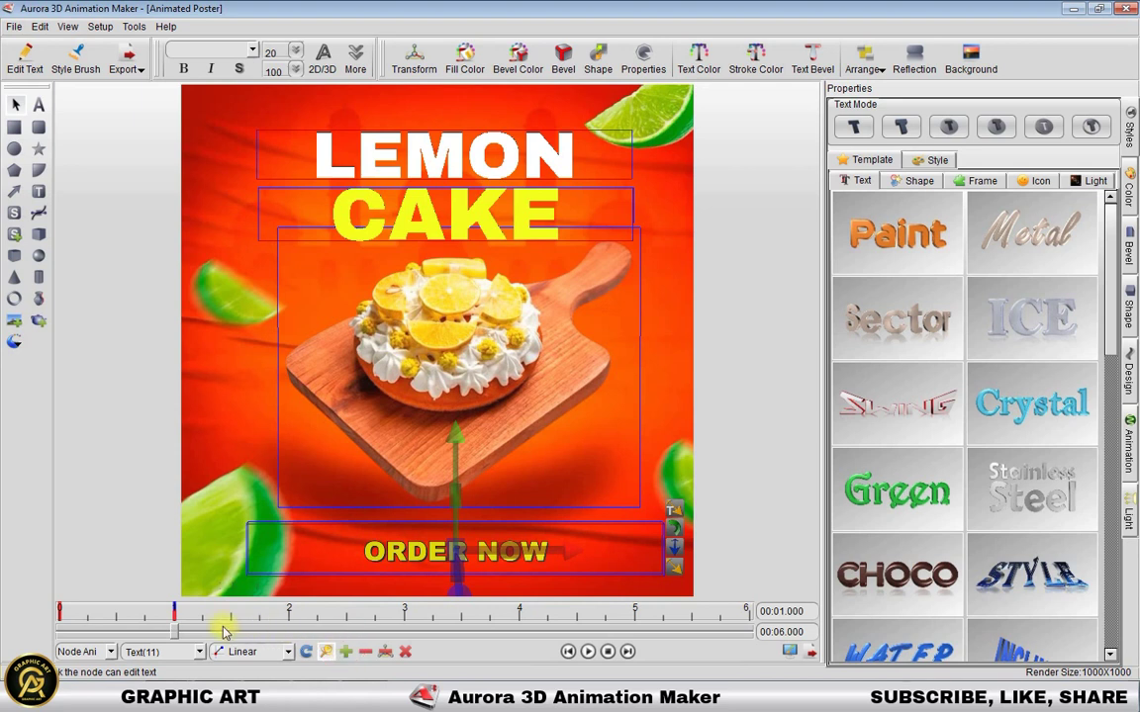
pyautogui.click(192, 544)
pyautogui.moveTo(173, 631)
pyautogui.mouseDown()
pyautogui.moveTo(127, 620)
pyautogui.moveTo(57, 628)
pyautogui.moveTo(171, 638)
pyautogui.mouseUp()
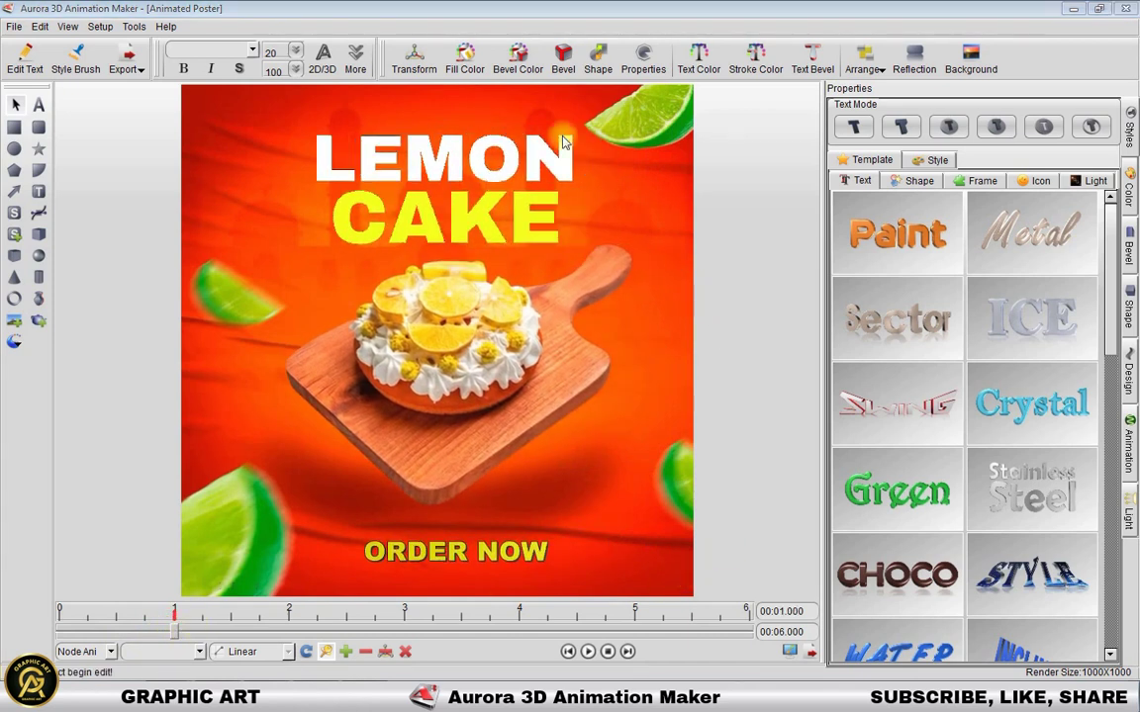
# Give the LEMON text a Fade In animation with a length of 1.00 and a pause of 5.00.
pyautogui.click(540, 161)
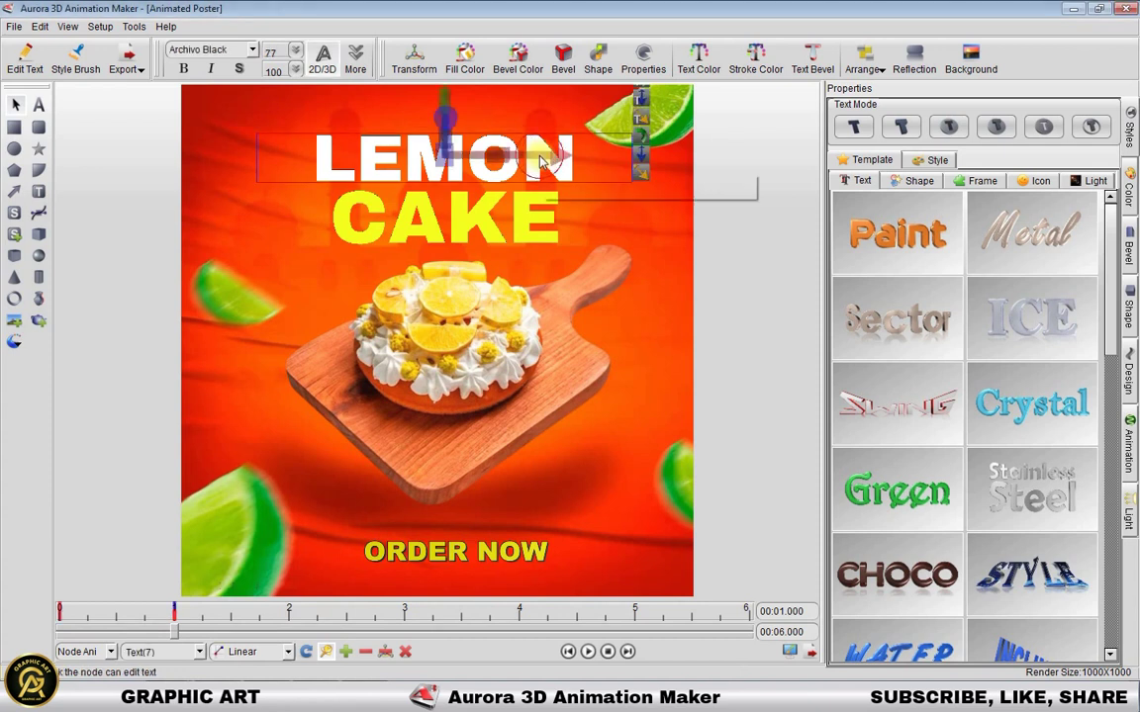
pyautogui.click(1129, 435)
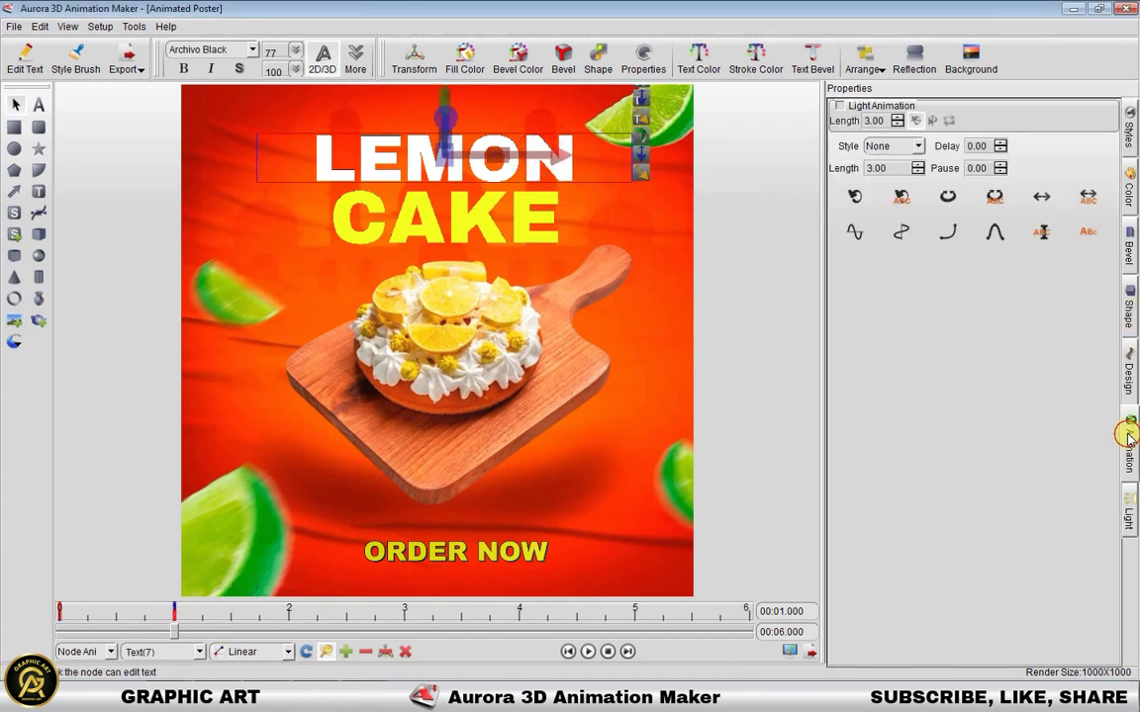
pyautogui.click(947, 232)
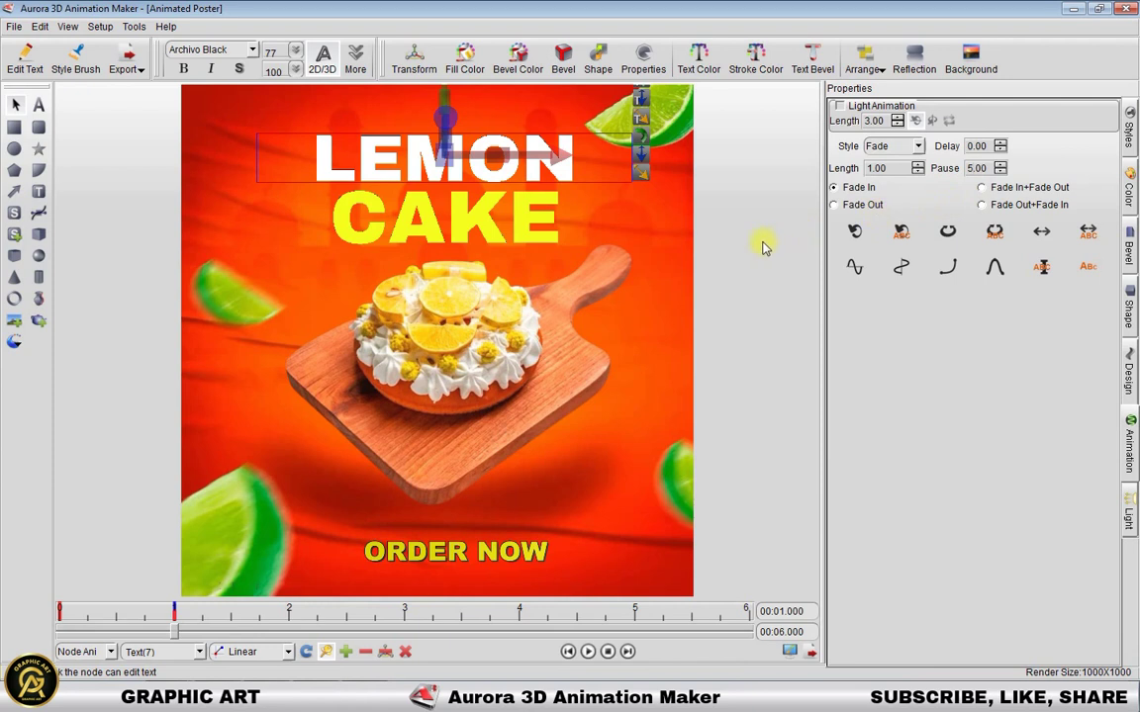
pyautogui.click(691, 236)
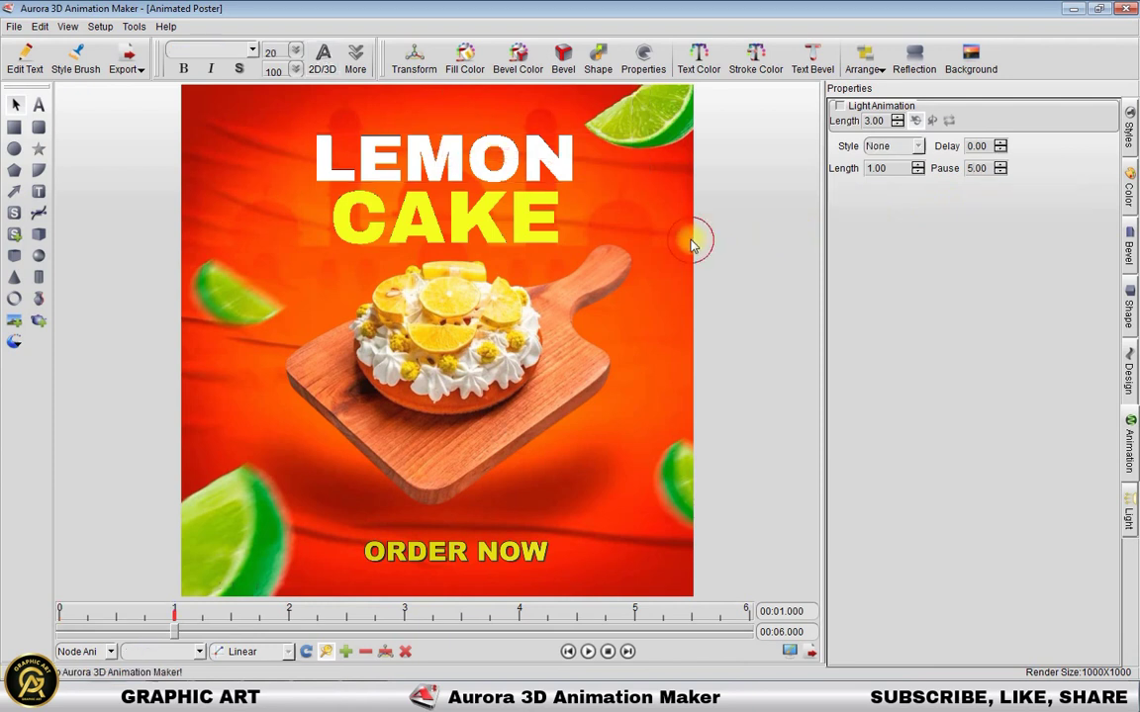
# Apply a Fade In animation to the CAKE text with length 1.00 and pause 5.00.
pyautogui.click(518, 226)
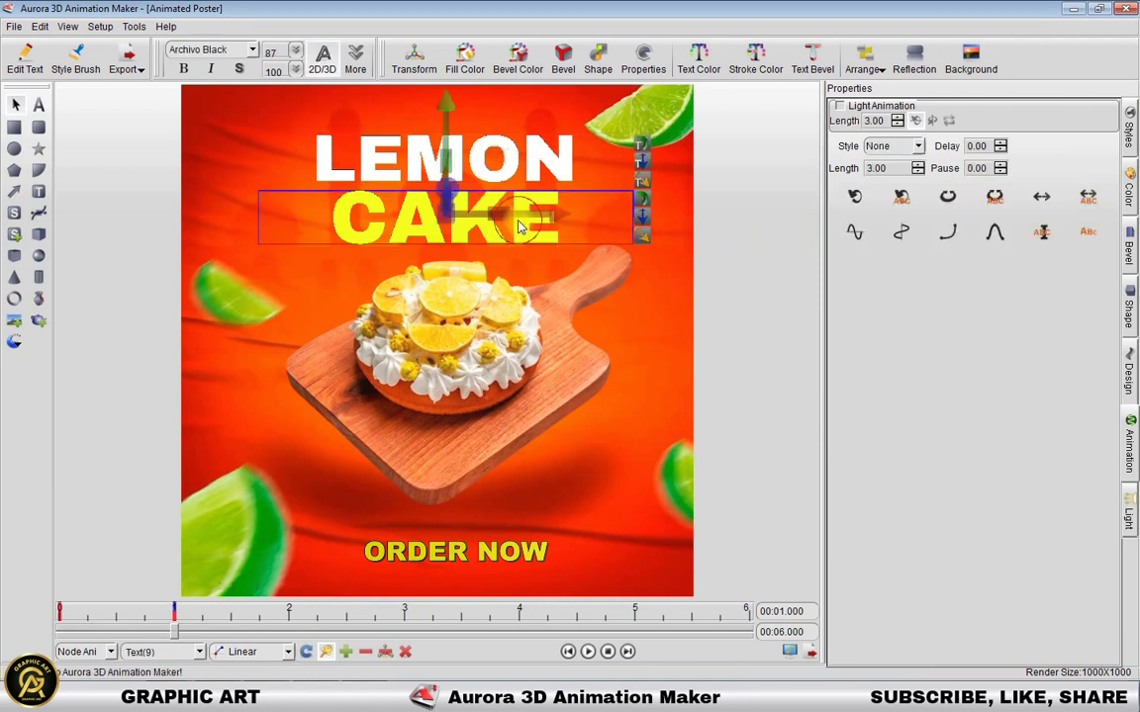
pyautogui.click(956, 235)
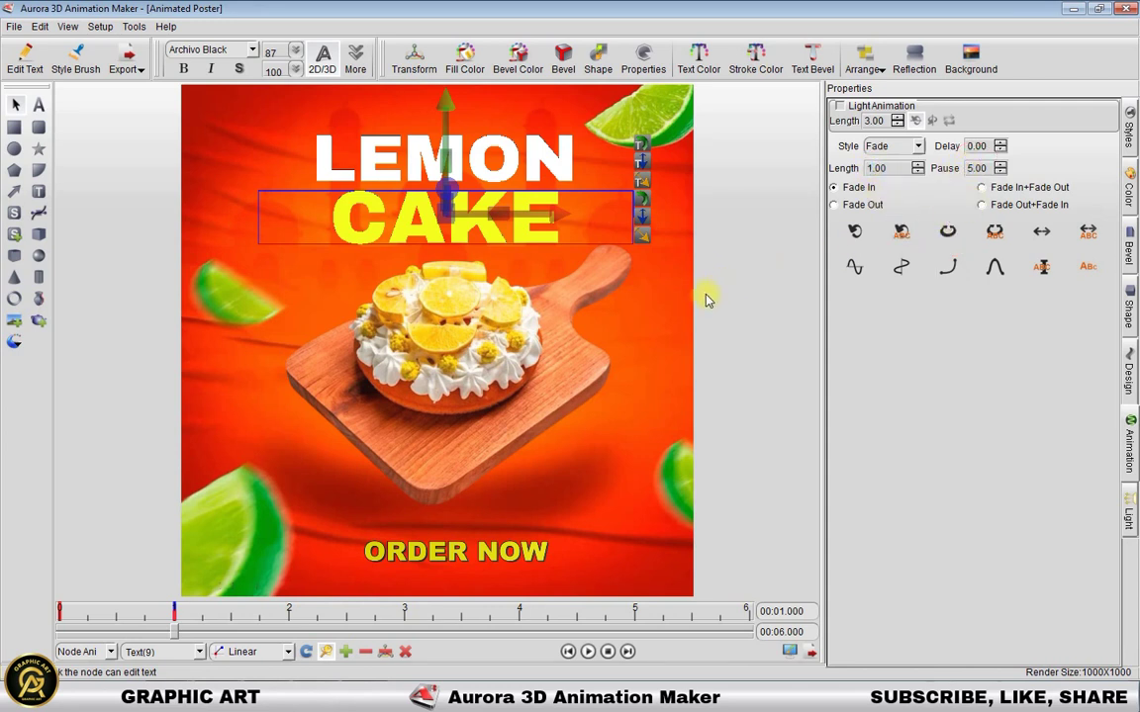
pyautogui.click(669, 316)
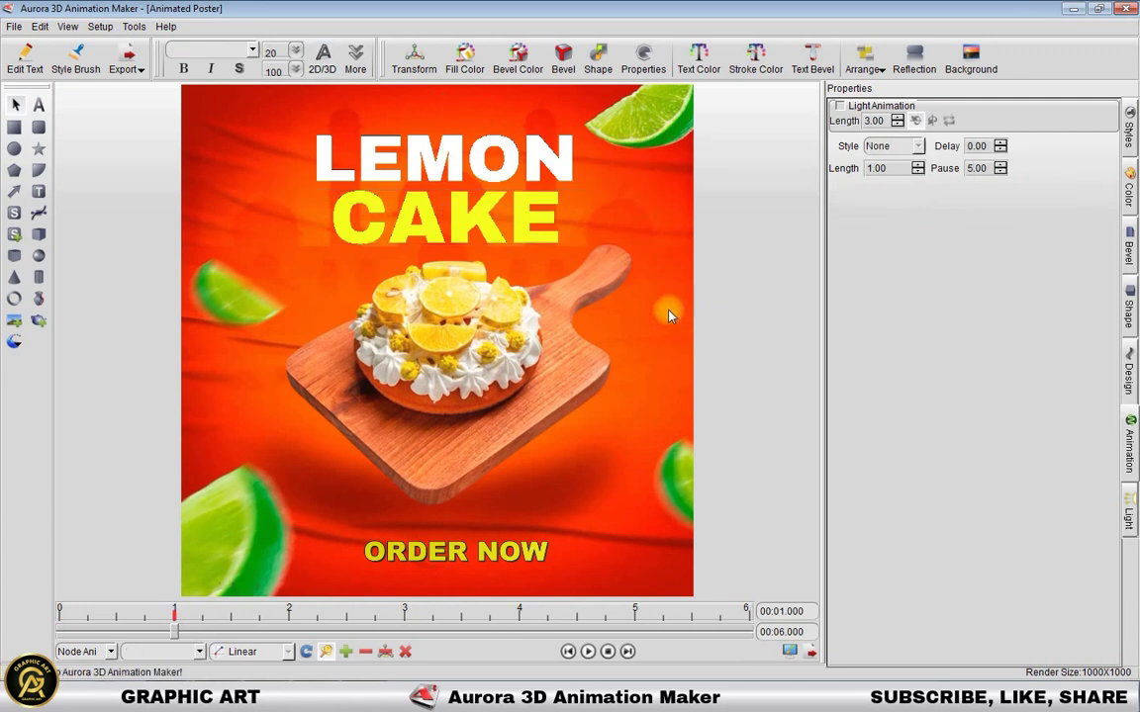
# Apply a Fade In animation to the cake image with length 1.00 and pause 5.00.
pyautogui.click(488, 350)
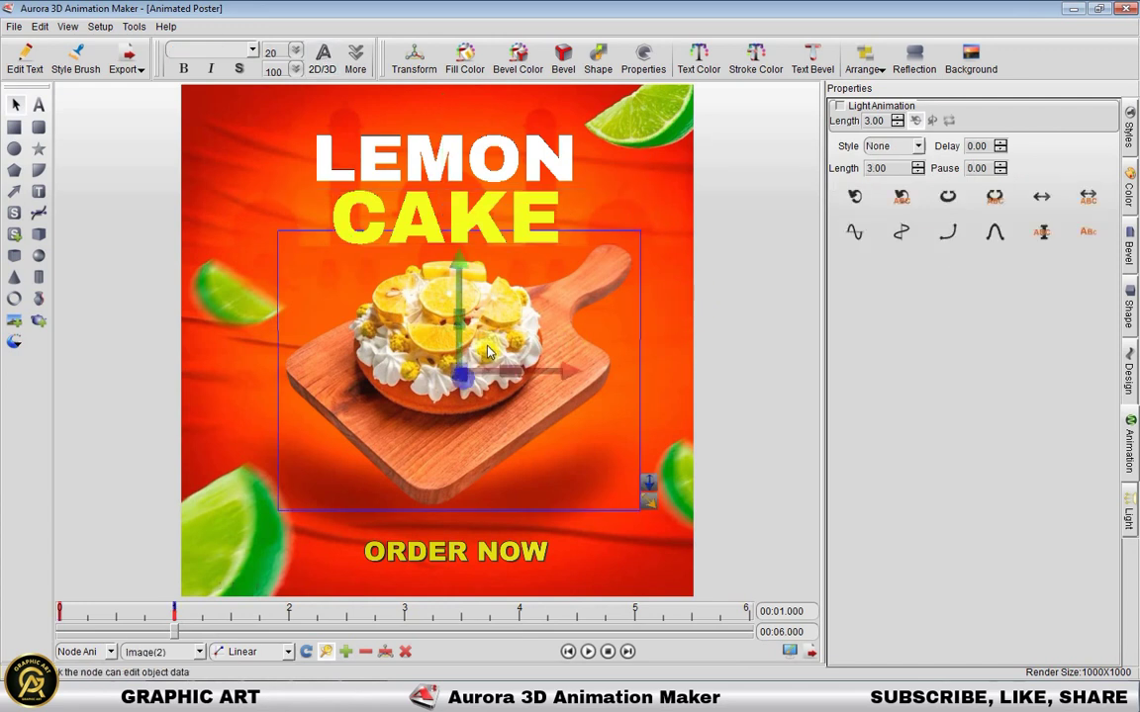
pyautogui.click(949, 238)
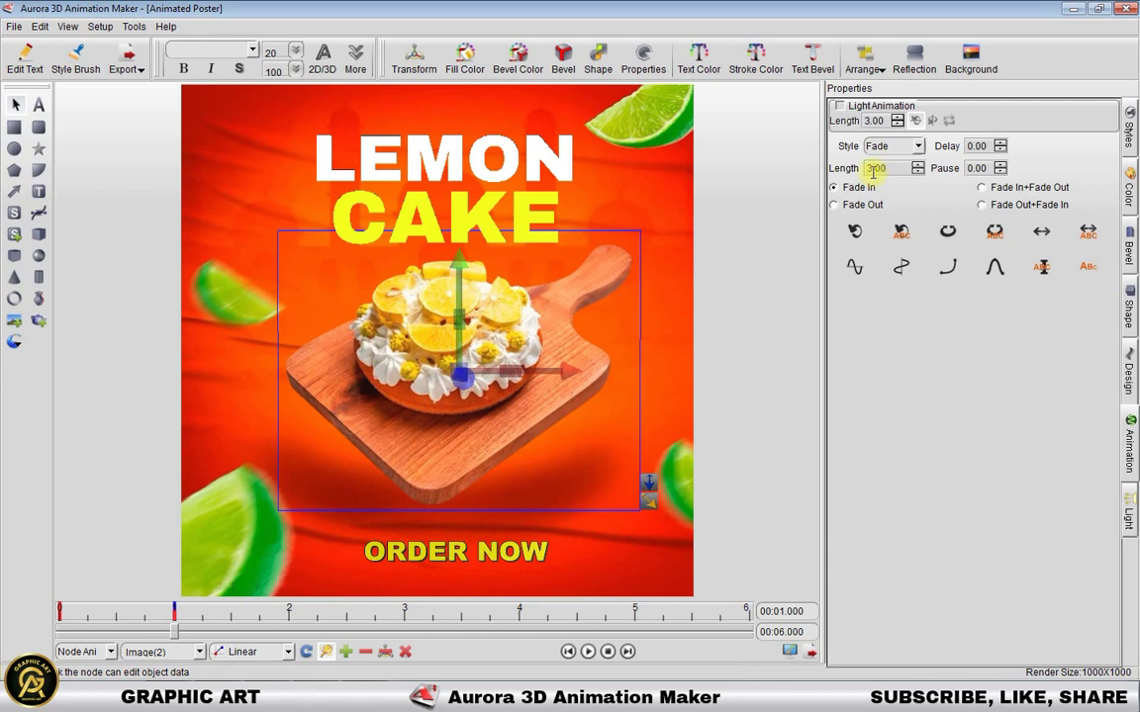
pyautogui.doubleClick(973, 167)
pyautogui.write('5')
pyautogui.click(682, 338)
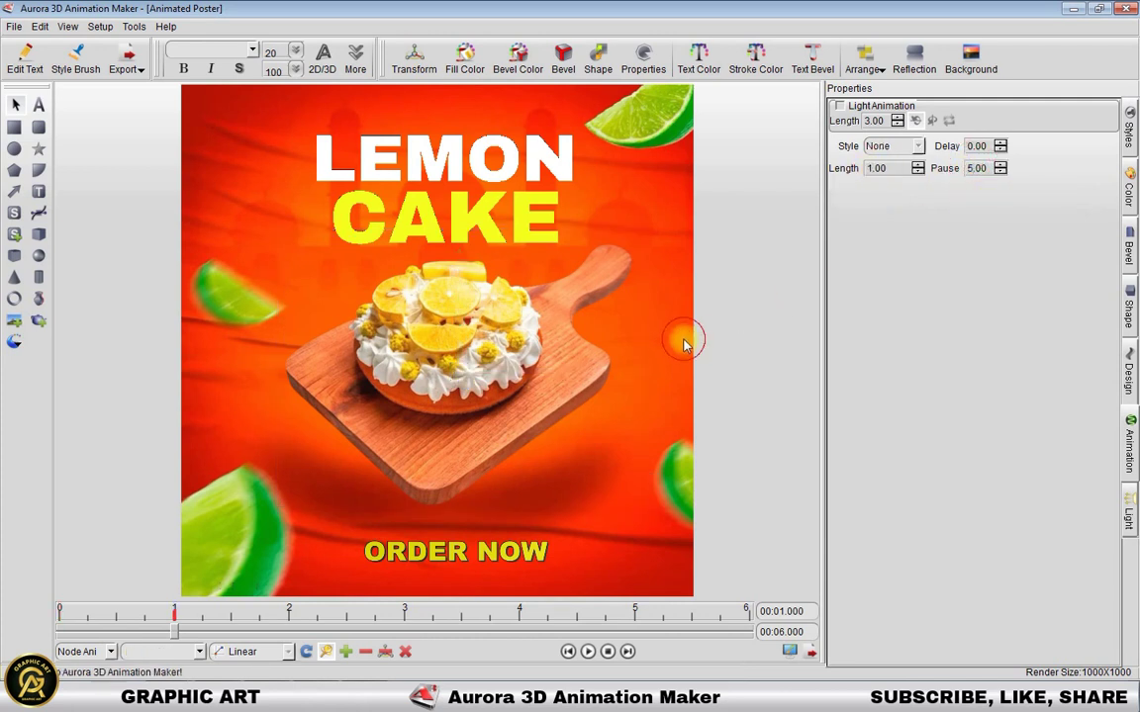
# Apply a Beat animation with a length of 2.00 to the ORDER NOW text.
pyautogui.click(516, 554)
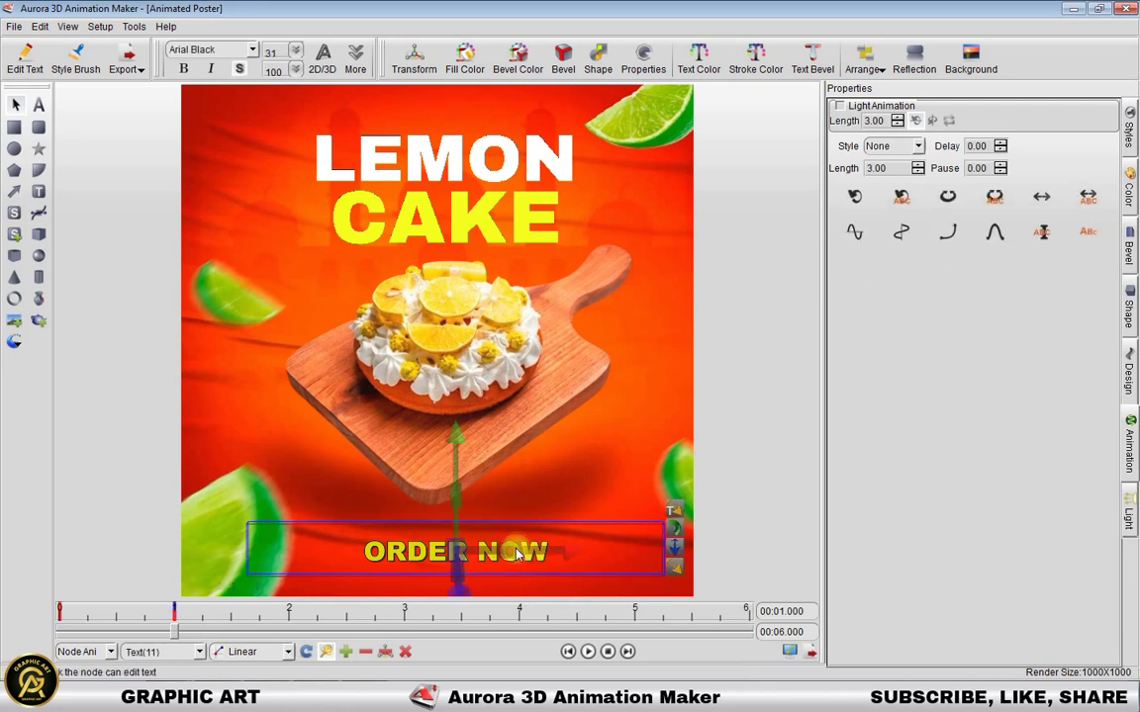
pyautogui.click(1039, 199)
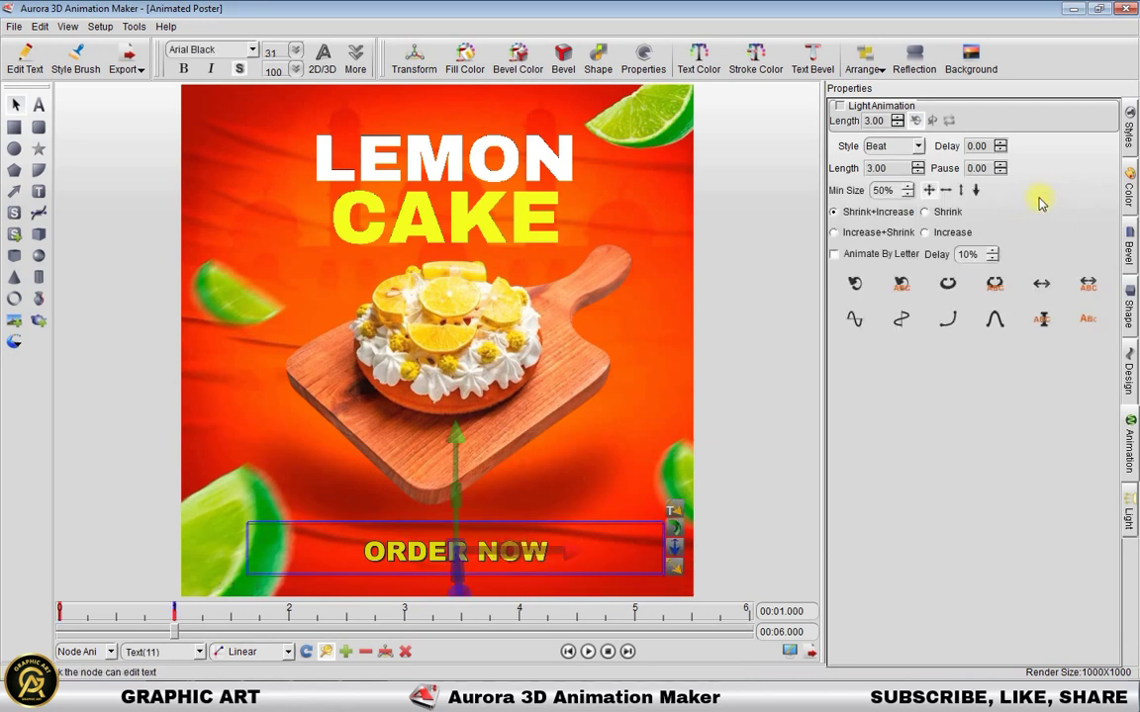
pyautogui.doubleClick(870, 169)
pyautogui.write('2')
pyautogui.click(673, 412)
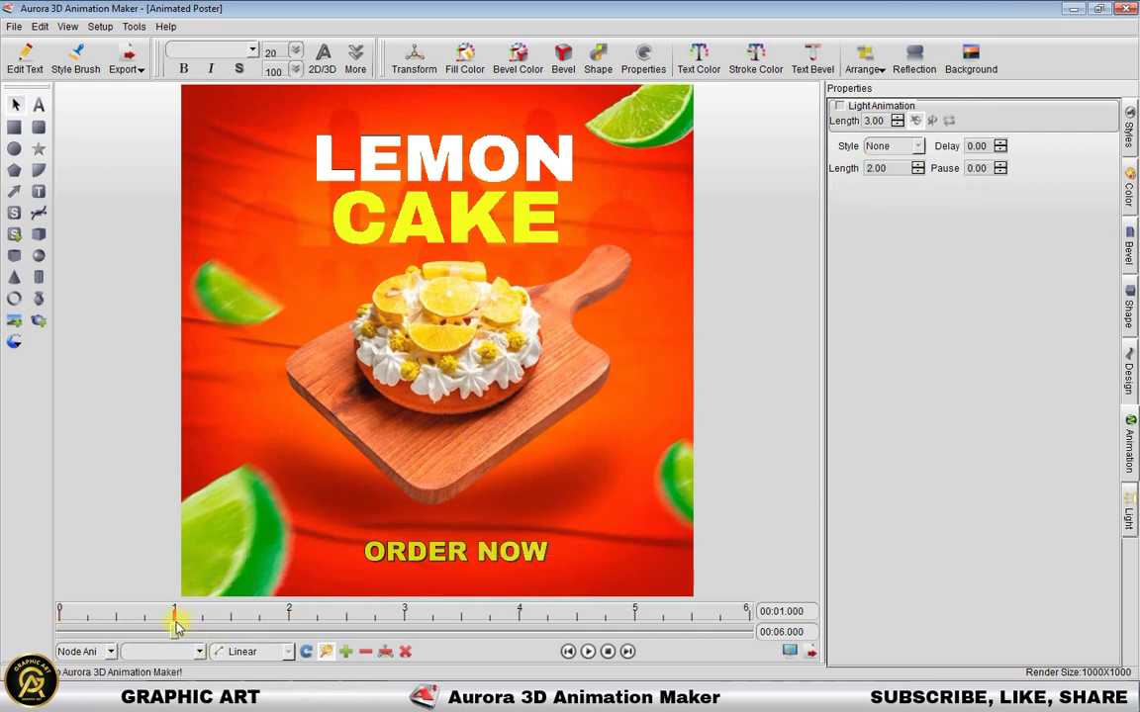
# Play the poster animation from 0 seconds to preview it.
pyautogui.moveTo(171, 631); pyautogui.dragTo(9, 651)
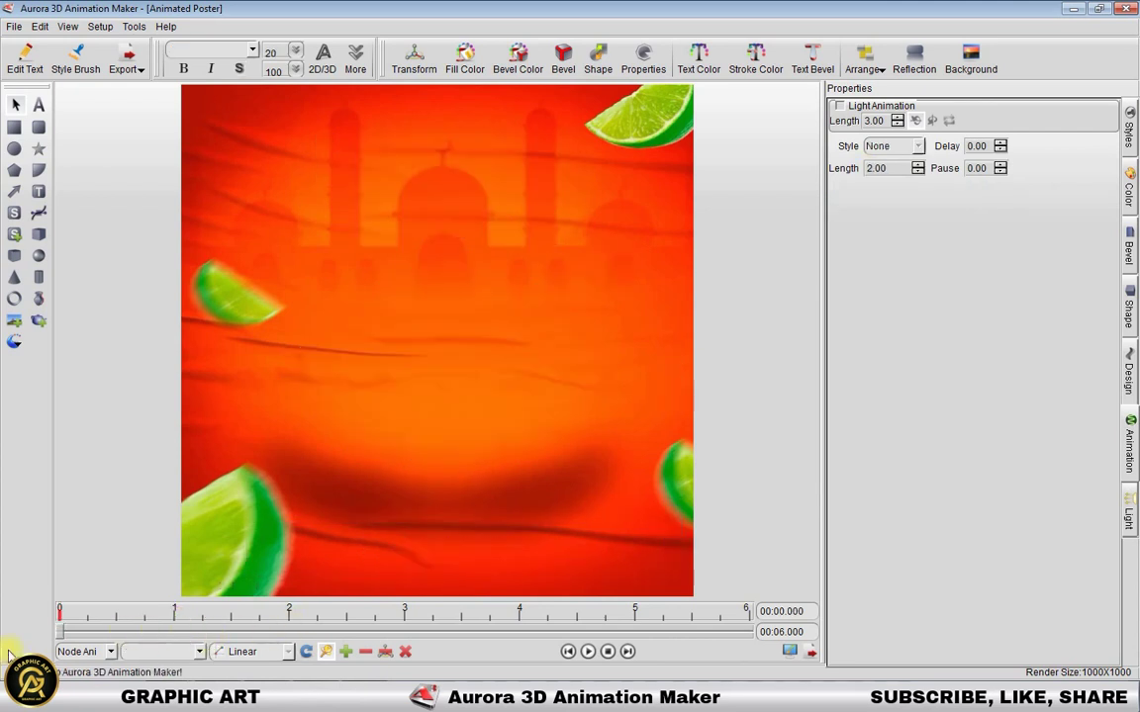
pyautogui.click(586, 651)
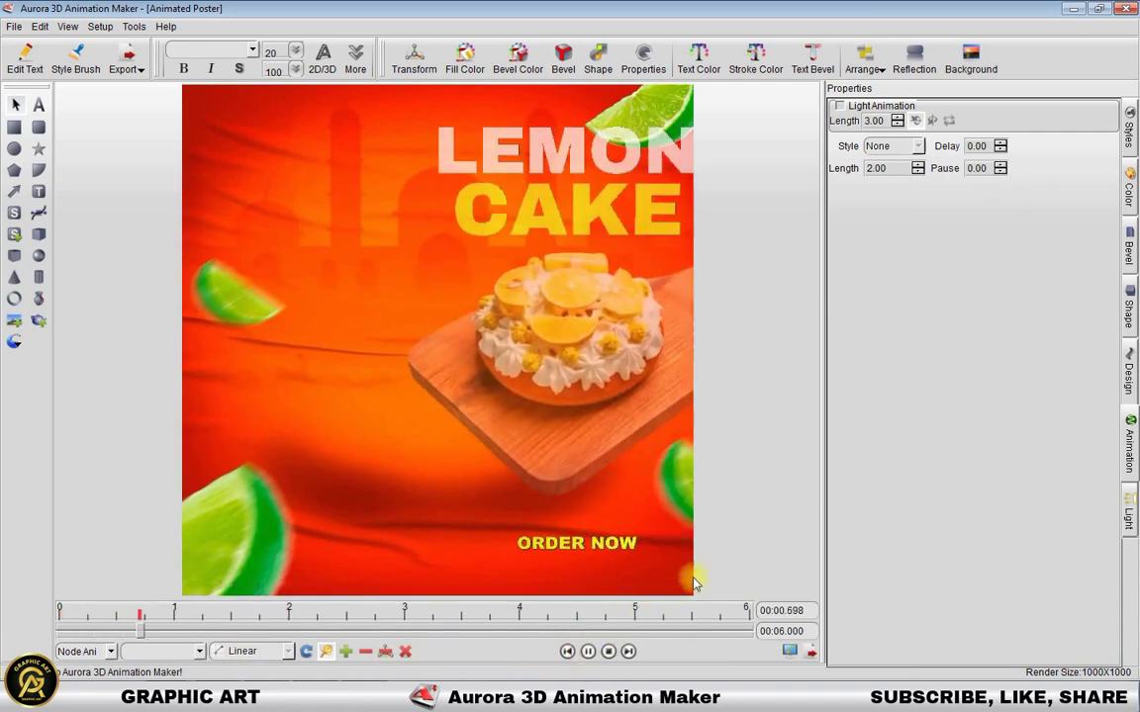